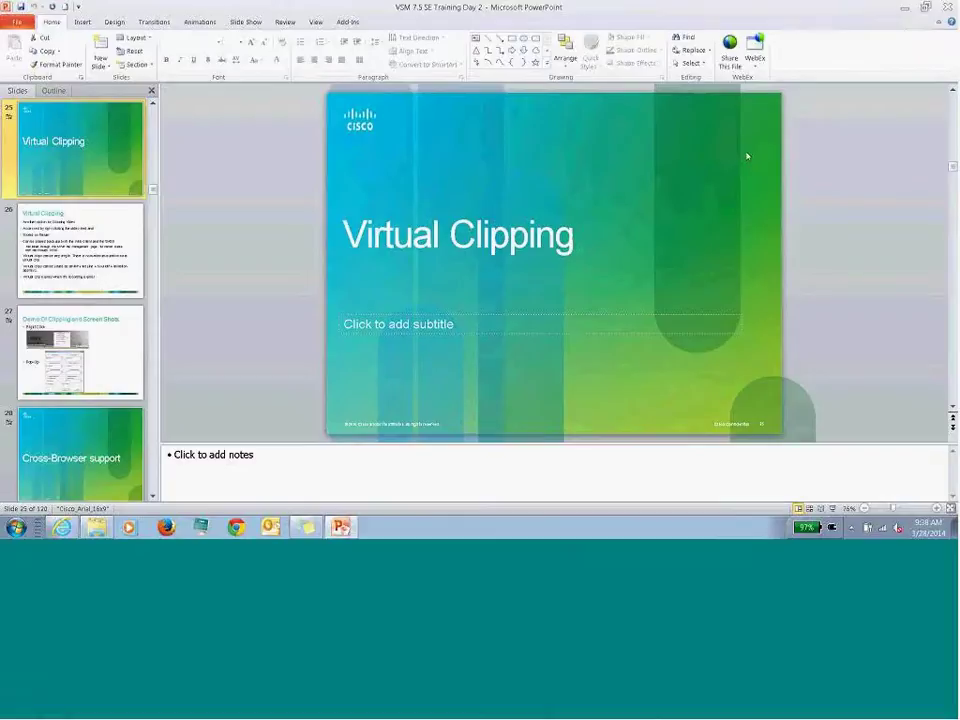
Switch from the PowerPoint Virtual Clipping slide to VSOM's live view of camera Remote 5011.
key(alt+Tab)
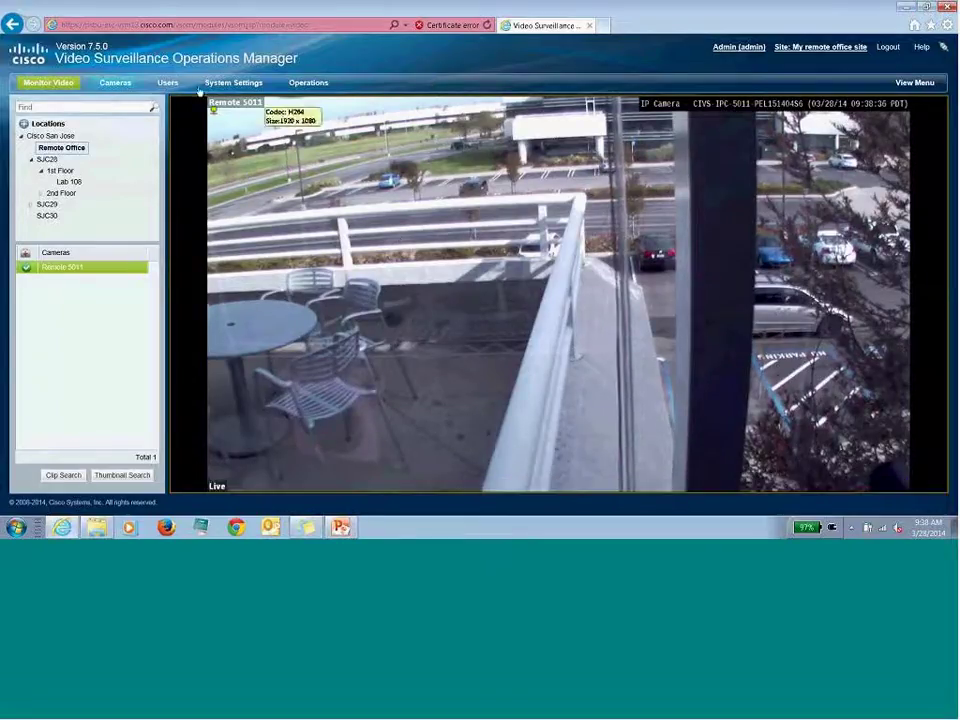
Open VSOM System Settings, then launch SASD from a Start menu search for 'sasd'.
click(233, 82)
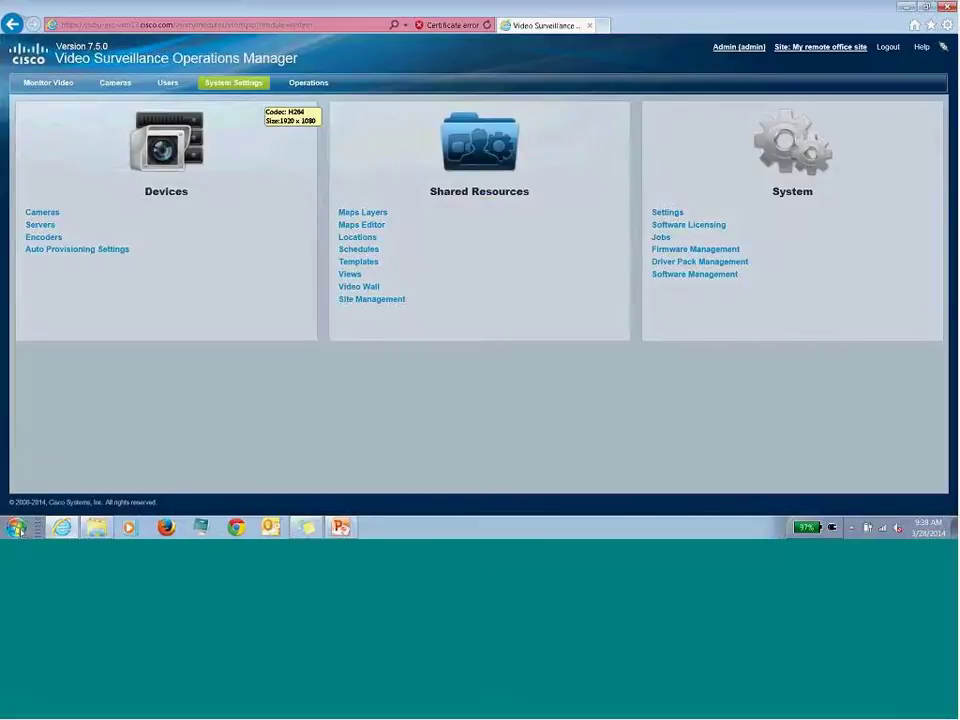
click(16, 527)
text(sasd)
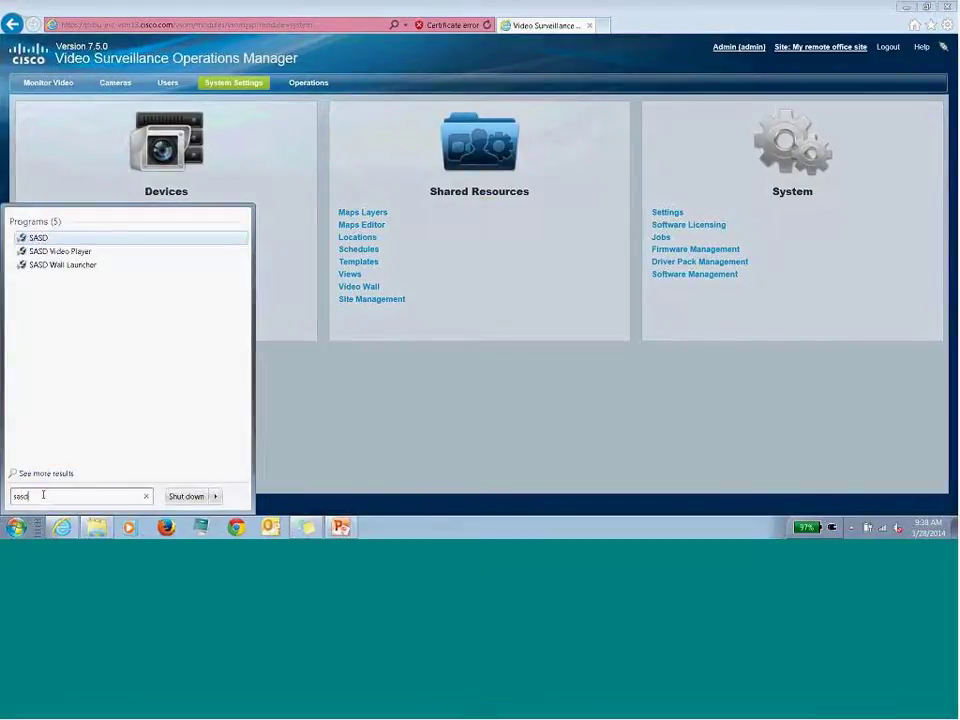
click(36, 238)
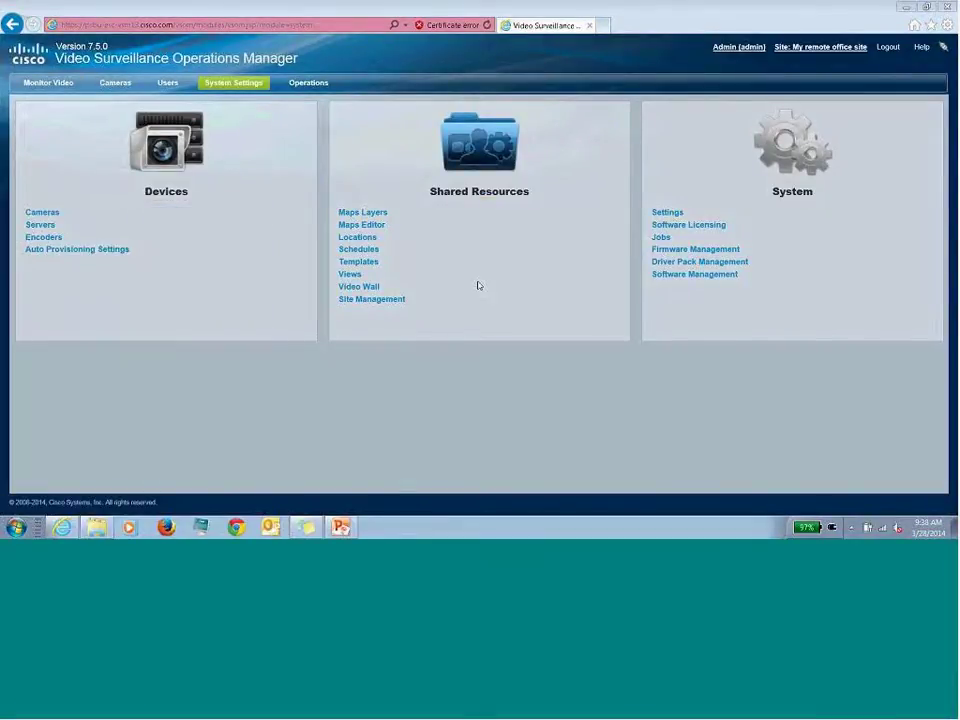
Log in to SASD on psbu-esc-vsm13 with the admin username and its password.
click(414, 266)
text(ad)
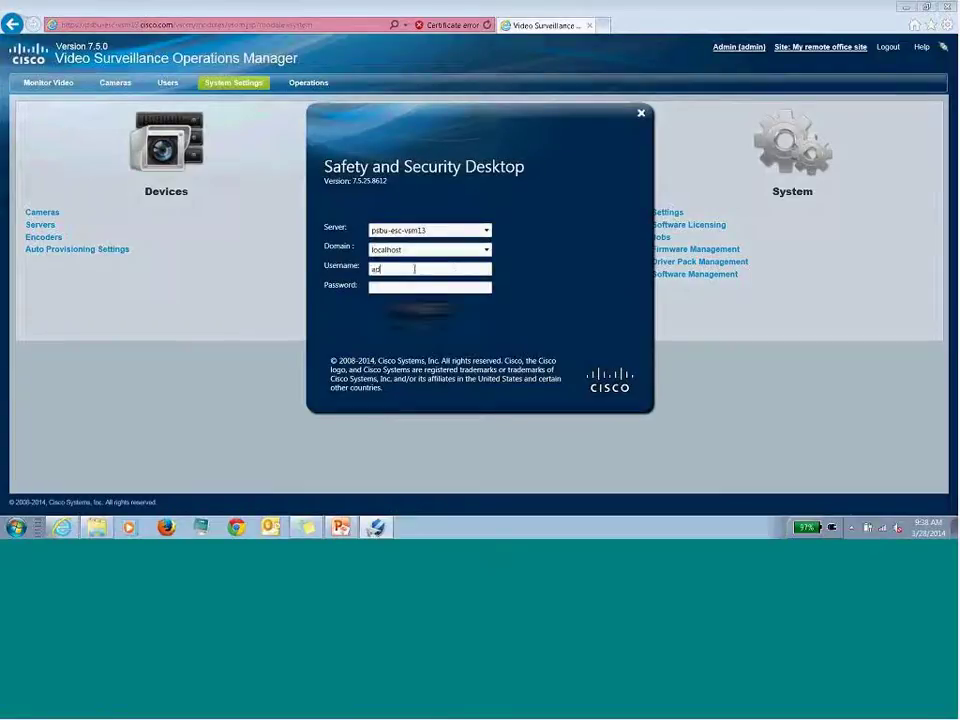
text(min)
key(Tab)
text(******)
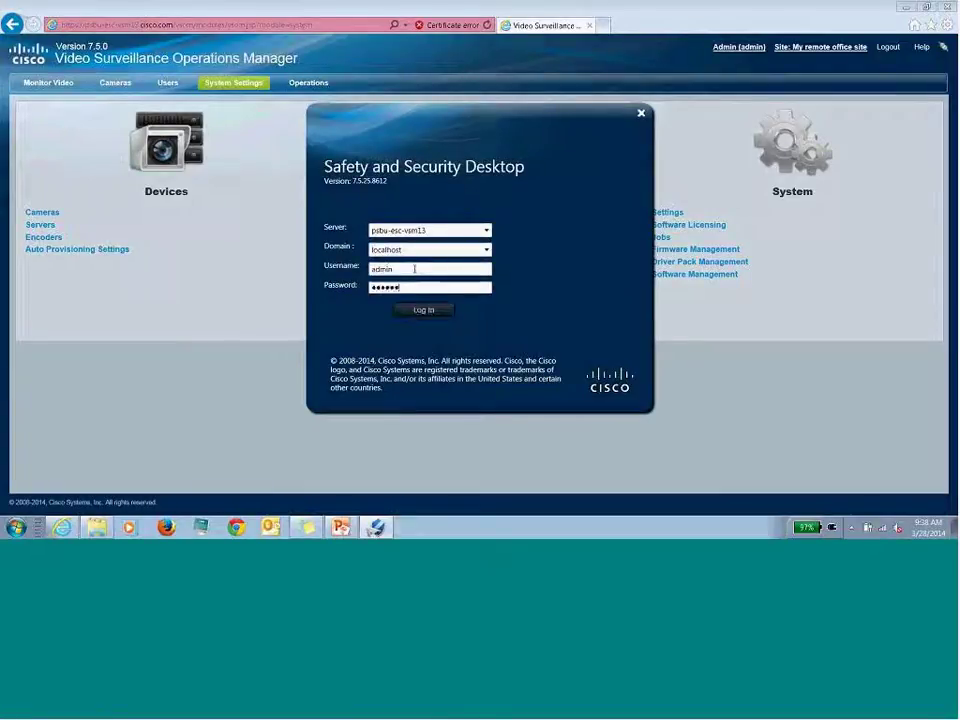
text(**)
key(Return)
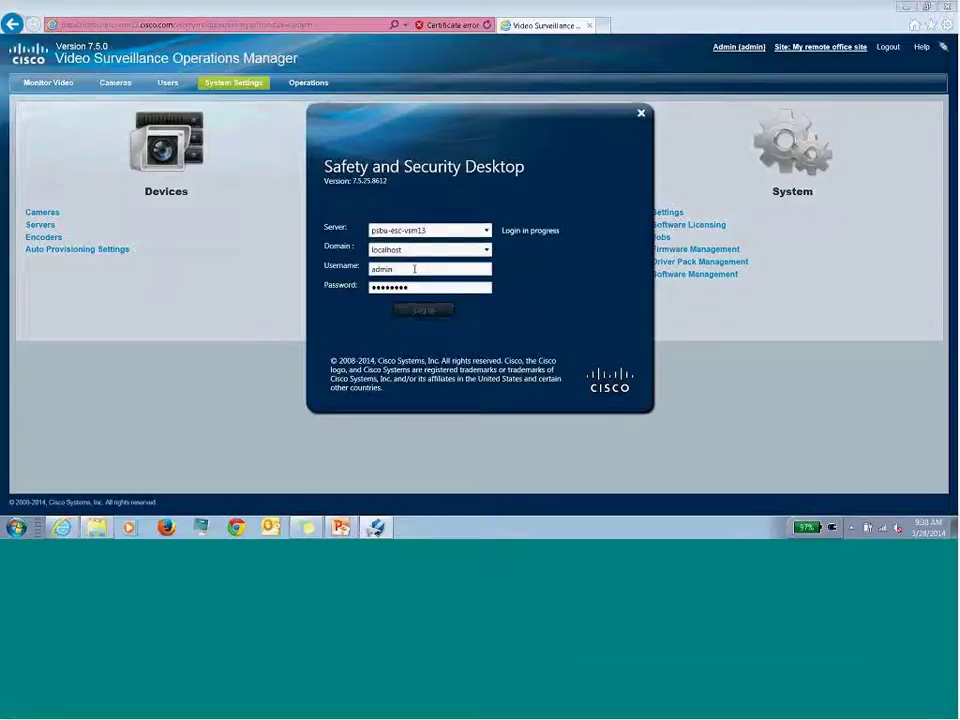
Show the Safety and Security Desktop program folder from the taskbar, then minimize it again.
click(97, 528)
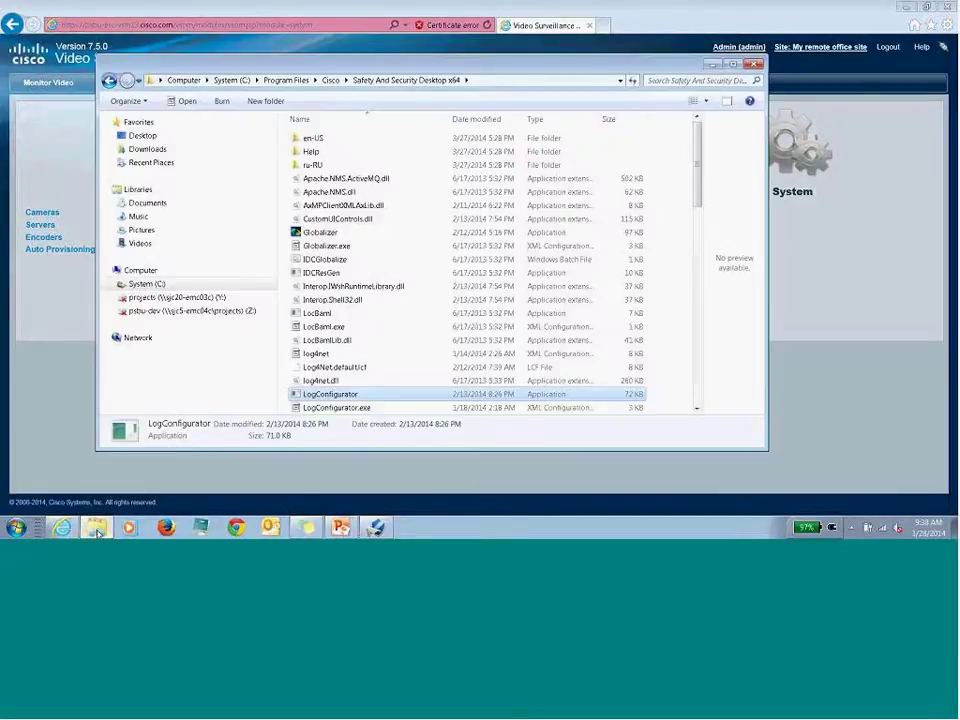
click(97, 530)
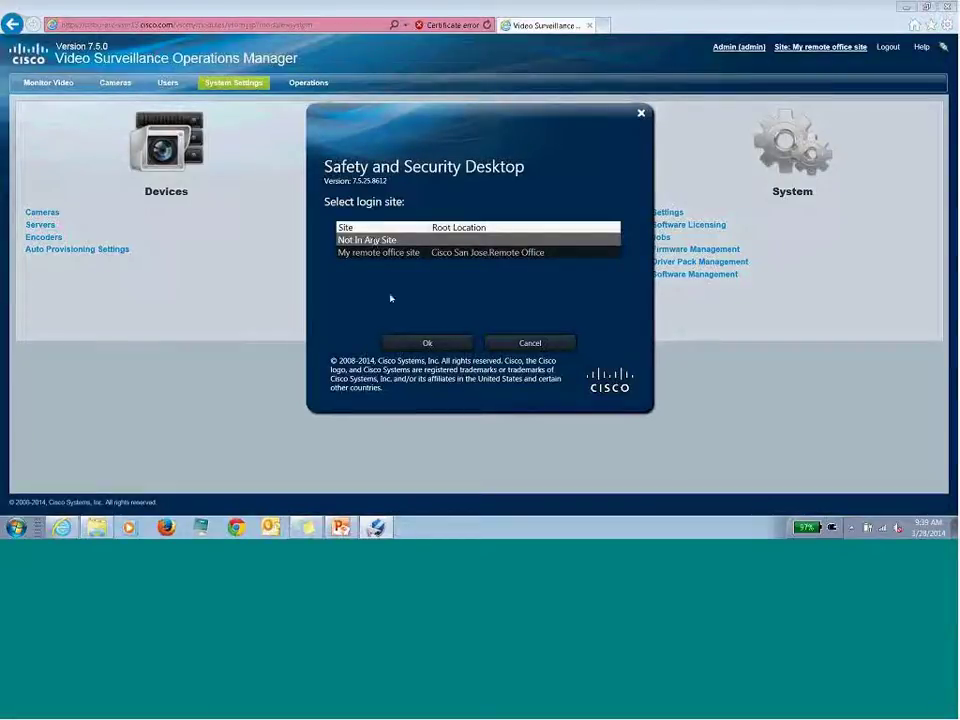
Confirm login with no site, then expand SJC28 > 1st Floor > Lab 108 cameras.
click(436, 348)
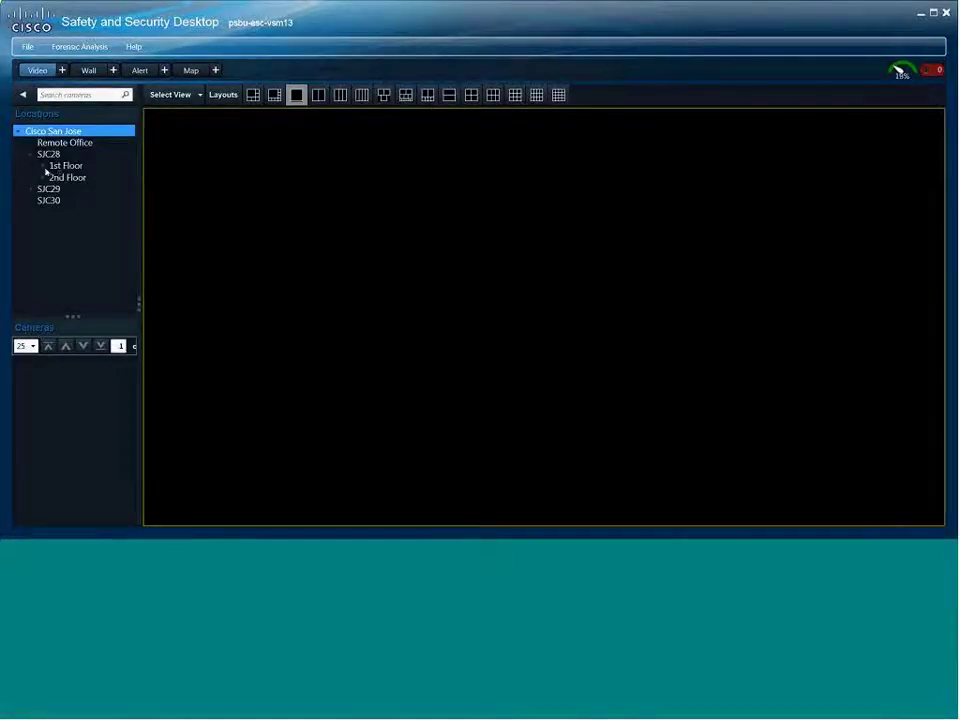
click(44, 168)
click(75, 177)
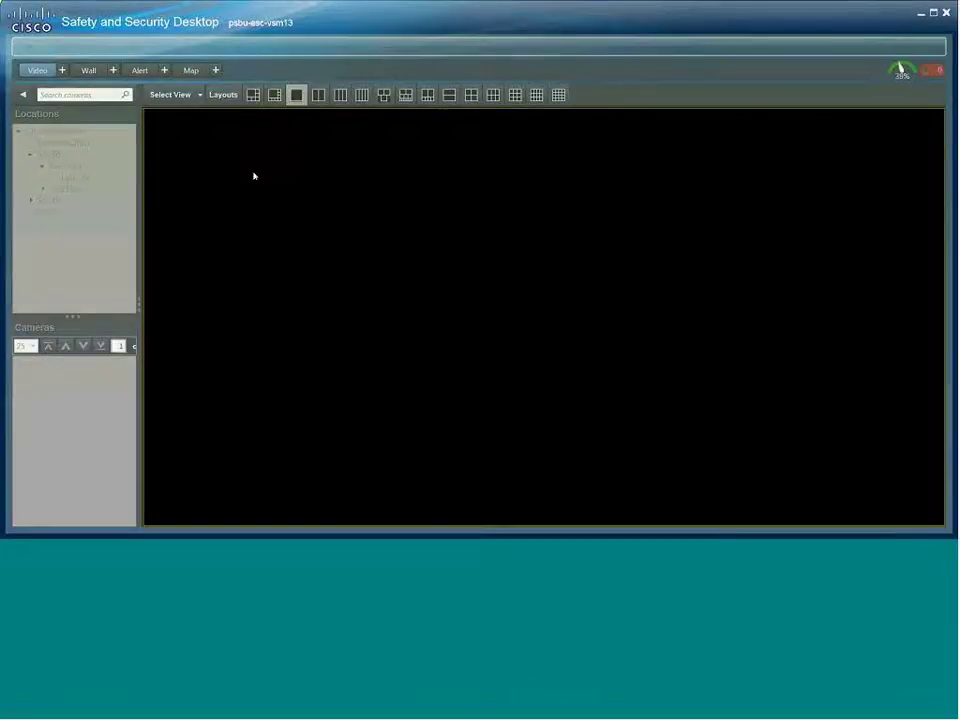
Use the 3-pane layout showing the ESC Lab Bench and Scooby Doo 2 cameras.
click(384, 98)
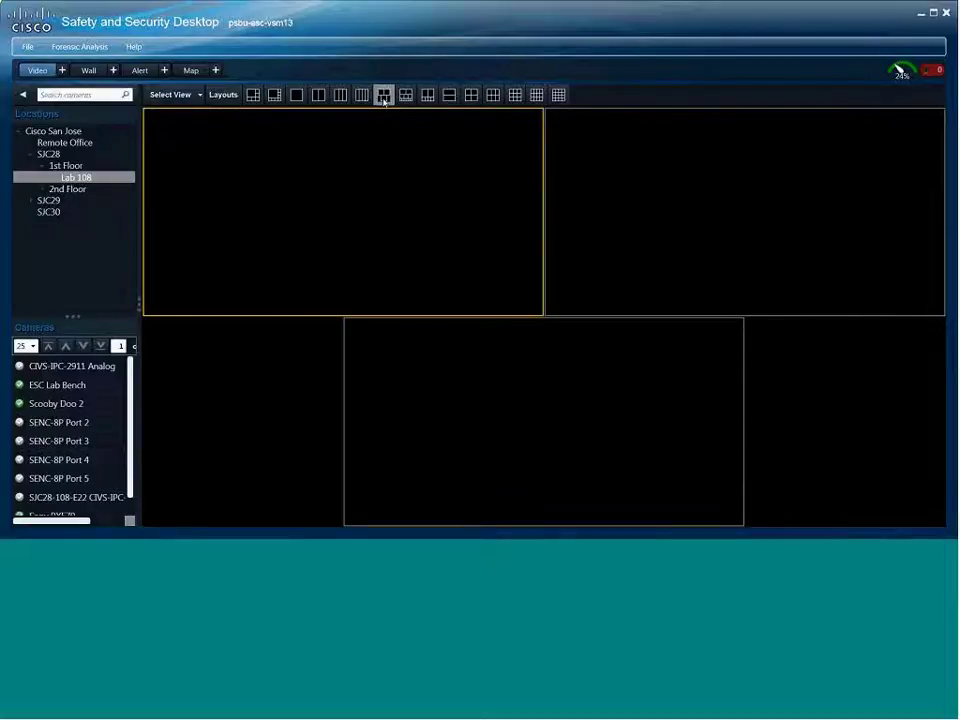
click(70, 386)
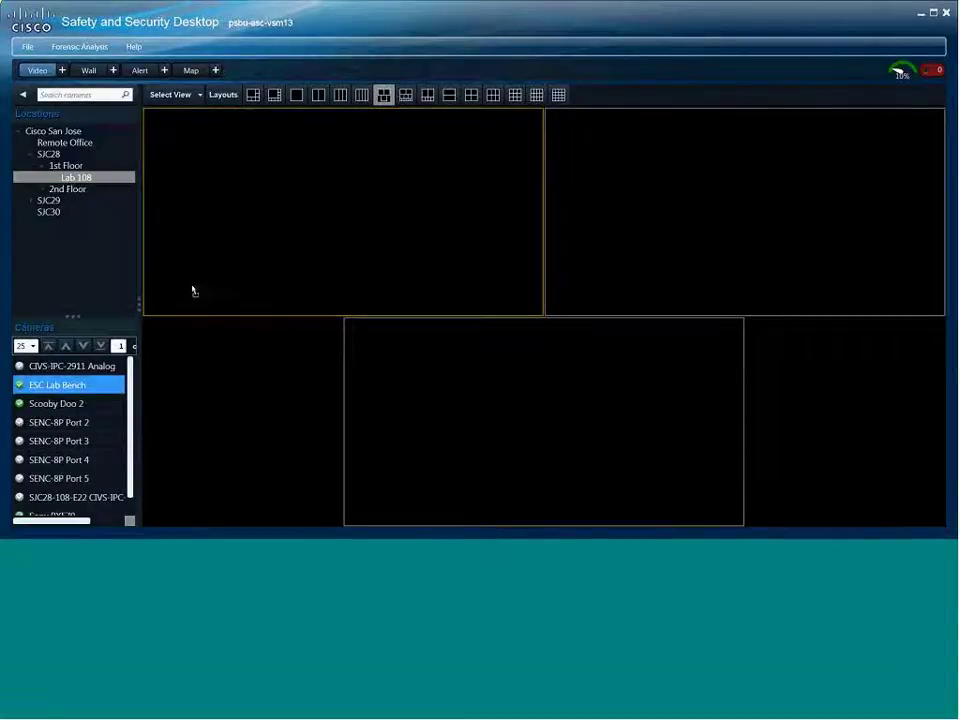
click(70, 404)
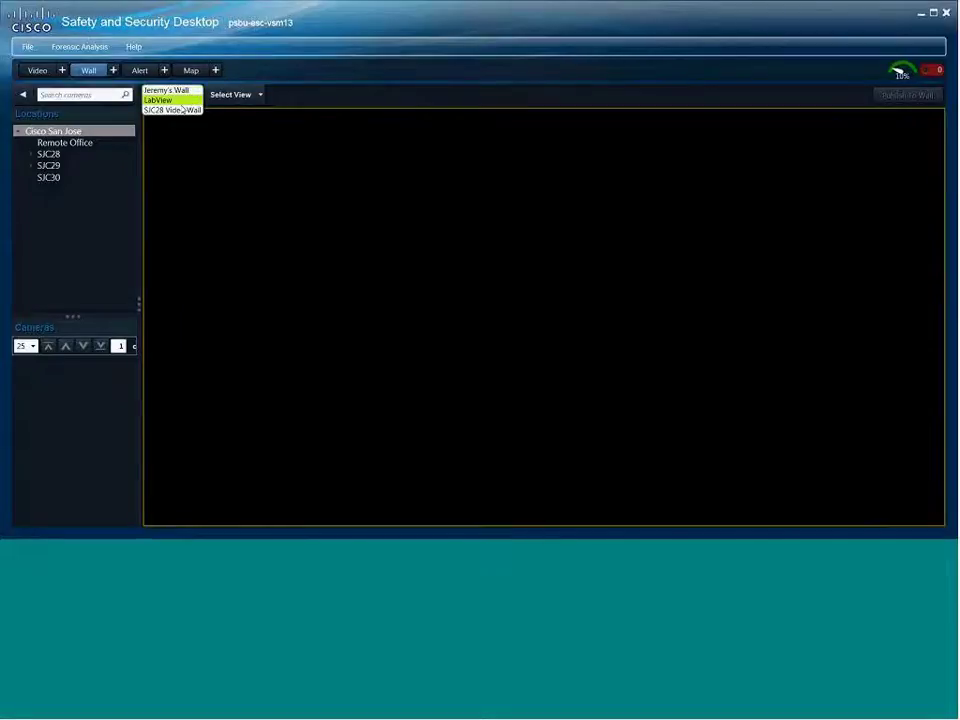
Publish the Lab View view to the LabView video wall, then go to the Alerts workspace.
click(165, 100)
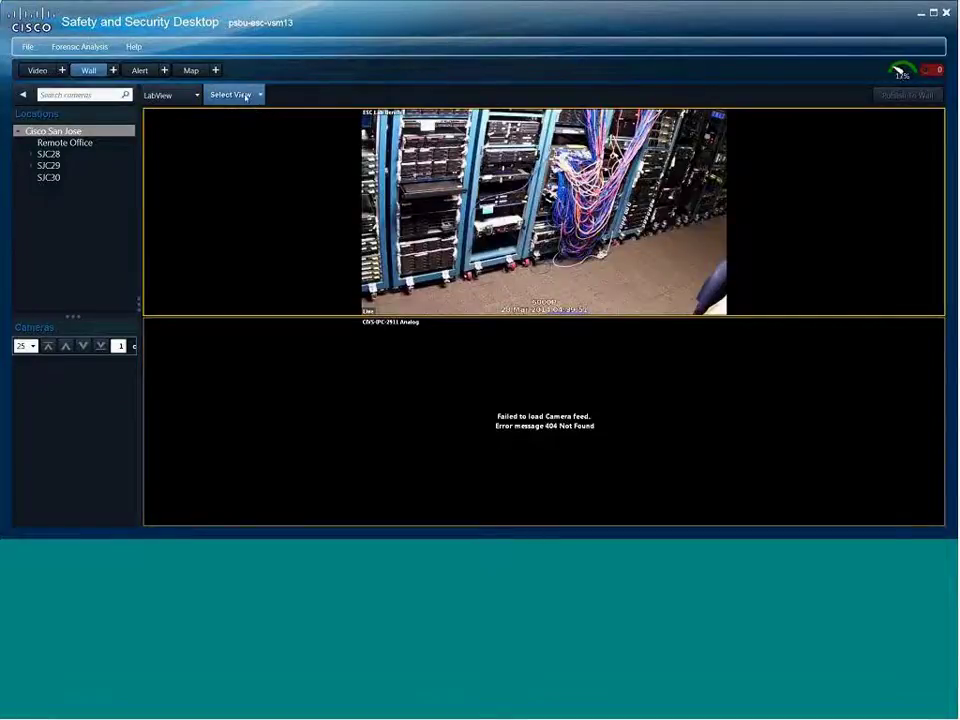
click(246, 96)
click(228, 100)
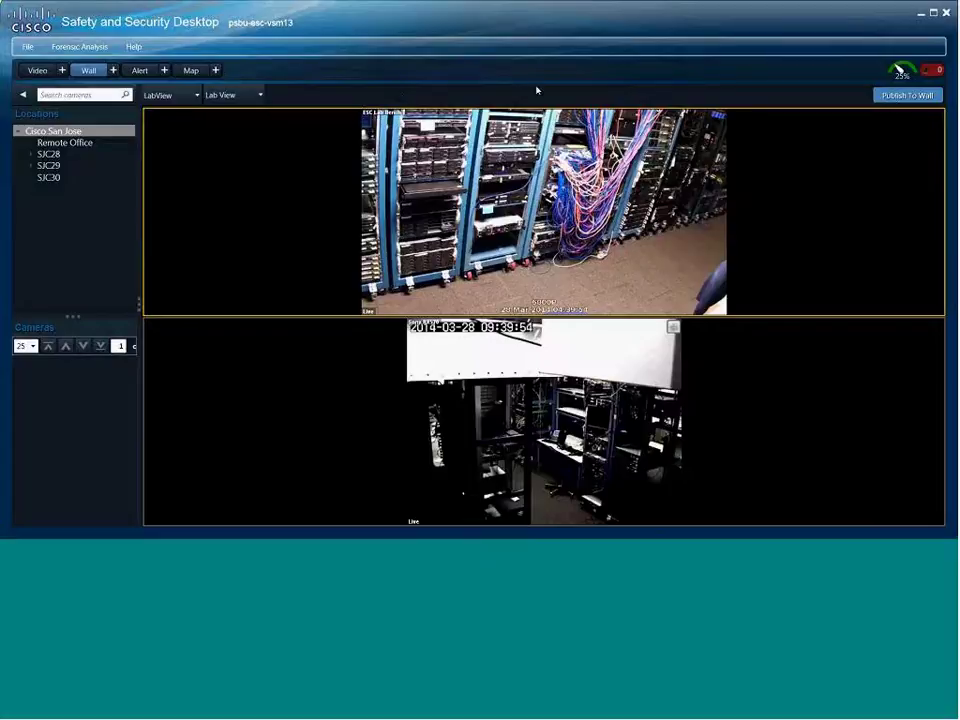
click(908, 95)
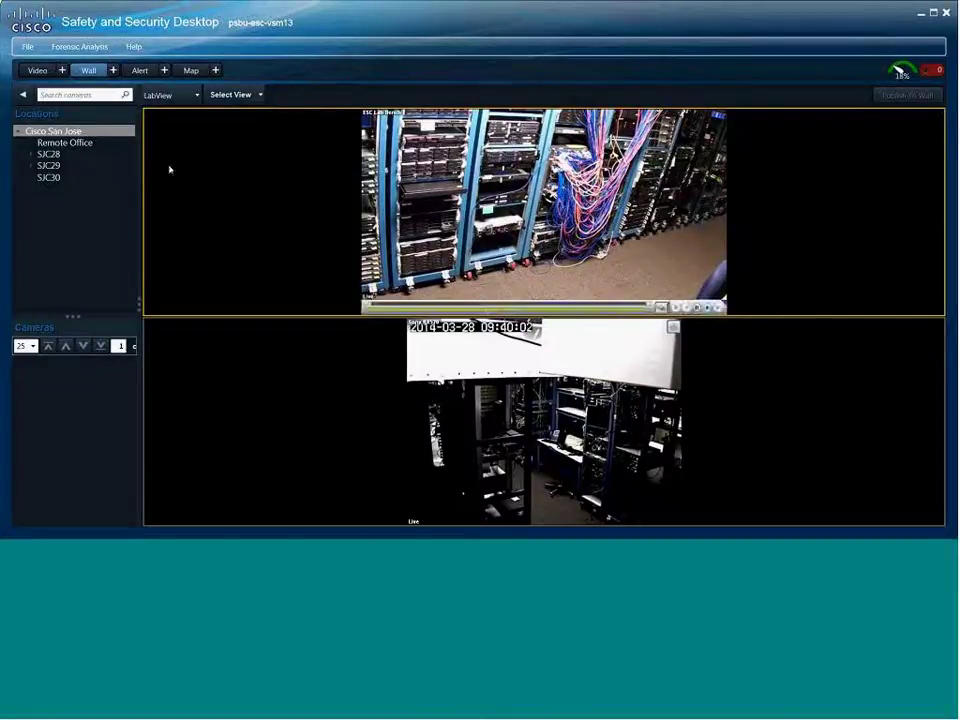
click(140, 72)
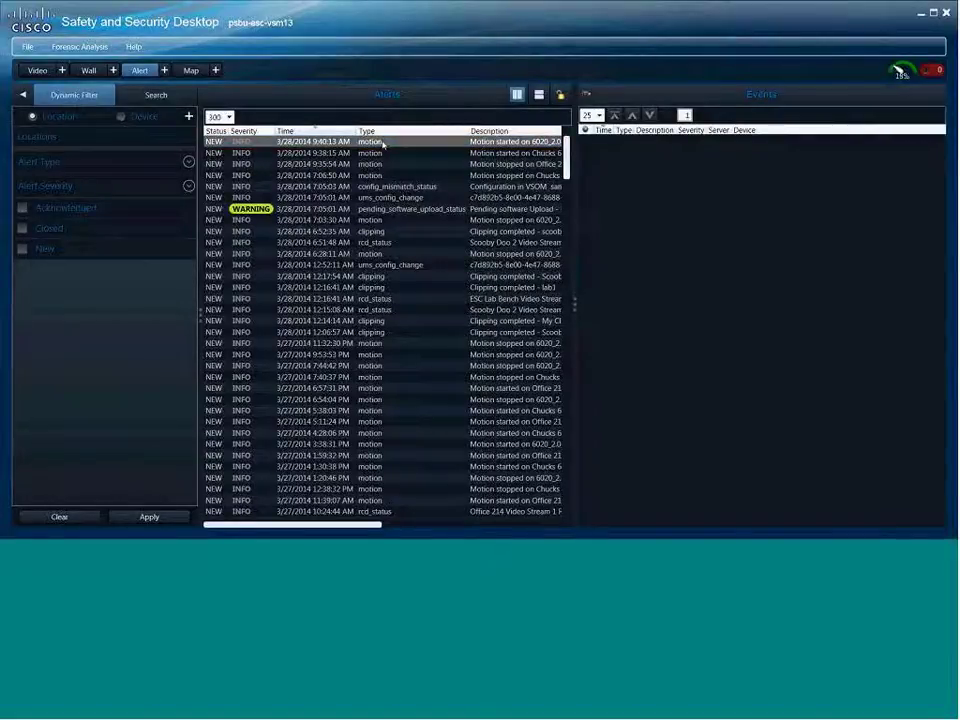
On the Map tab, filter alerts by SJC28, SJC29, then SJC28's Lab 108.
click(193, 72)
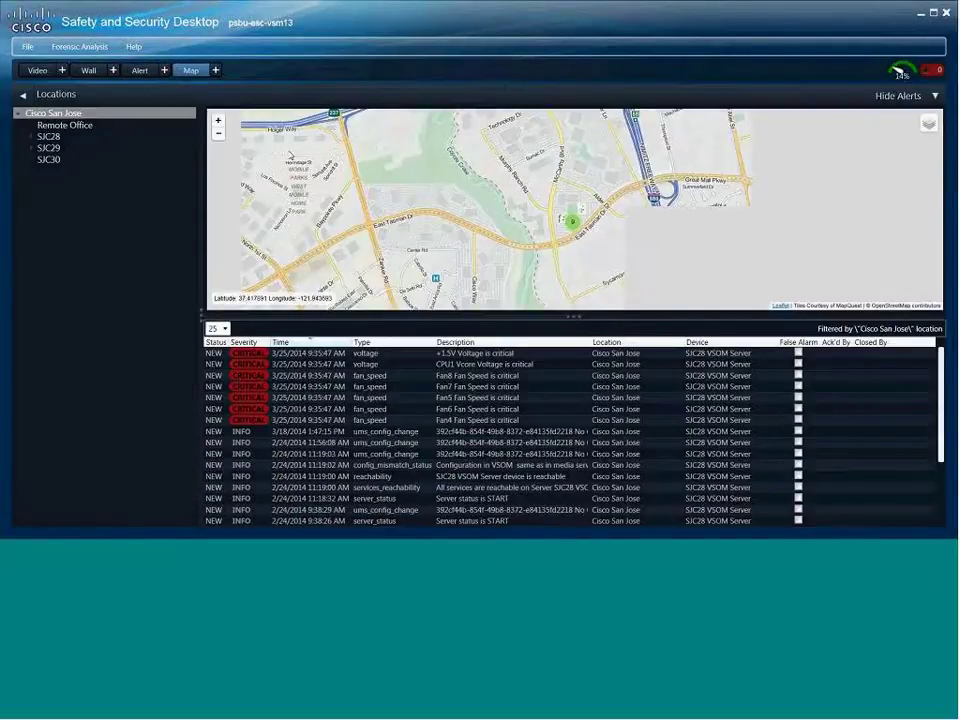
click(50, 137)
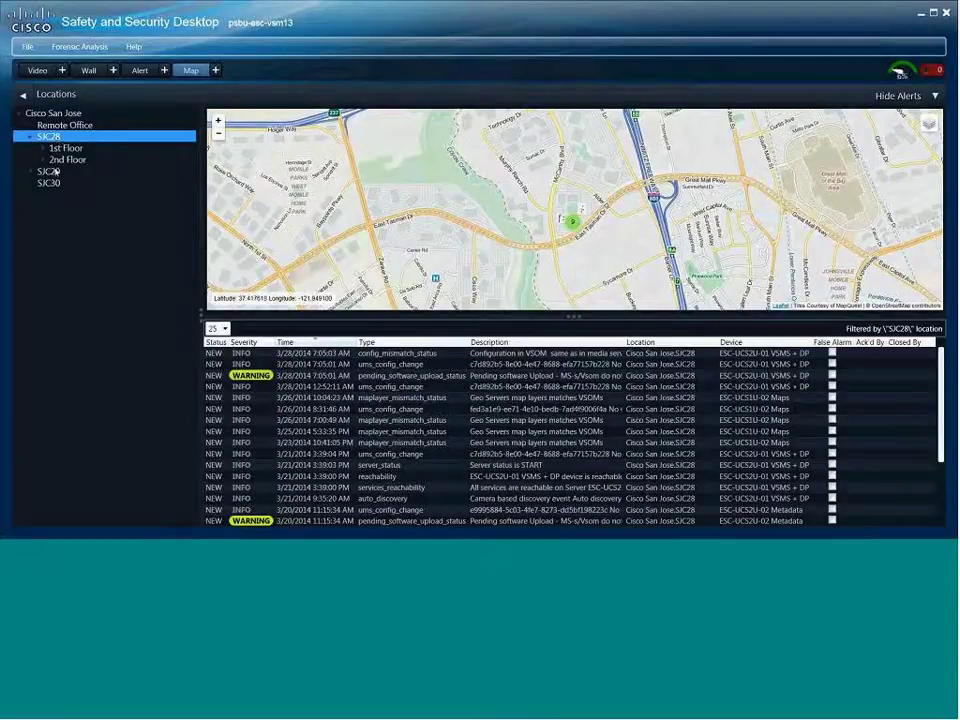
click(55, 171)
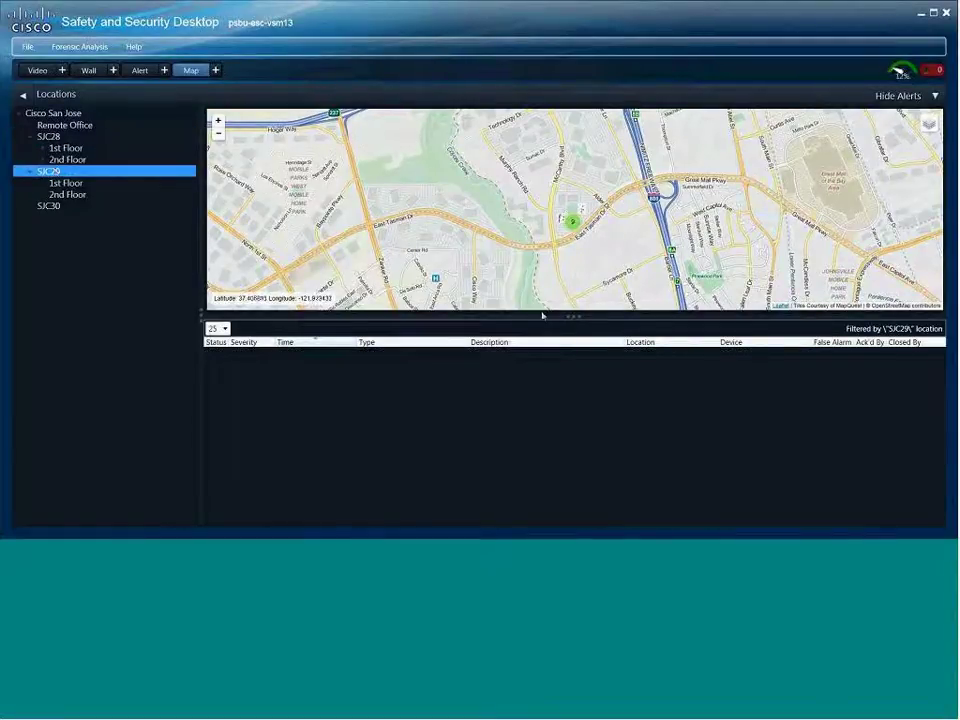
click(572, 317)
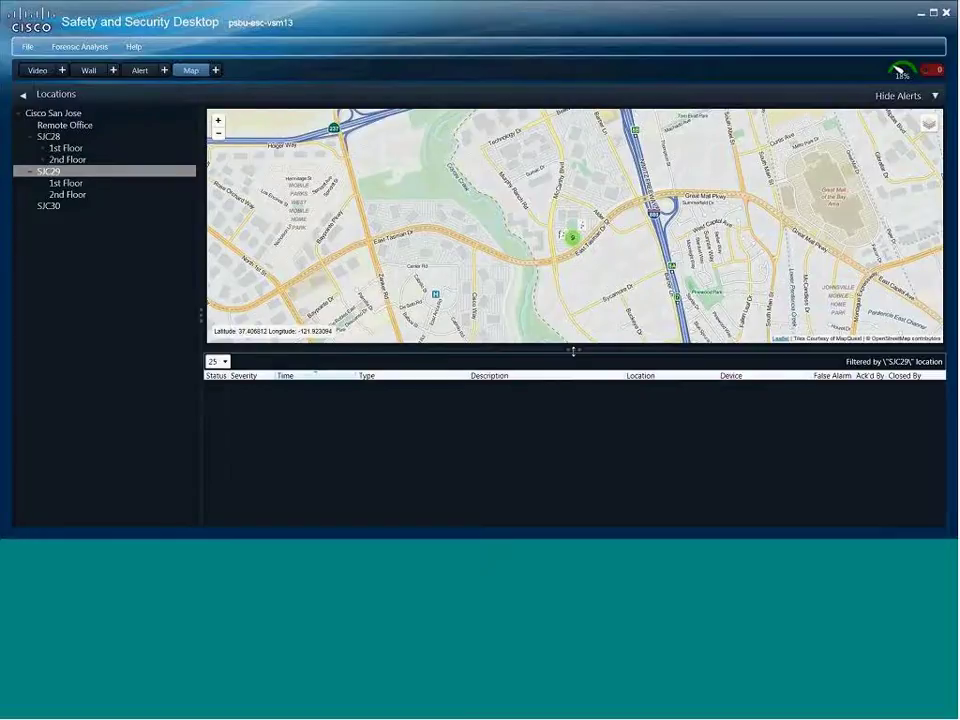
double_click(54, 148)
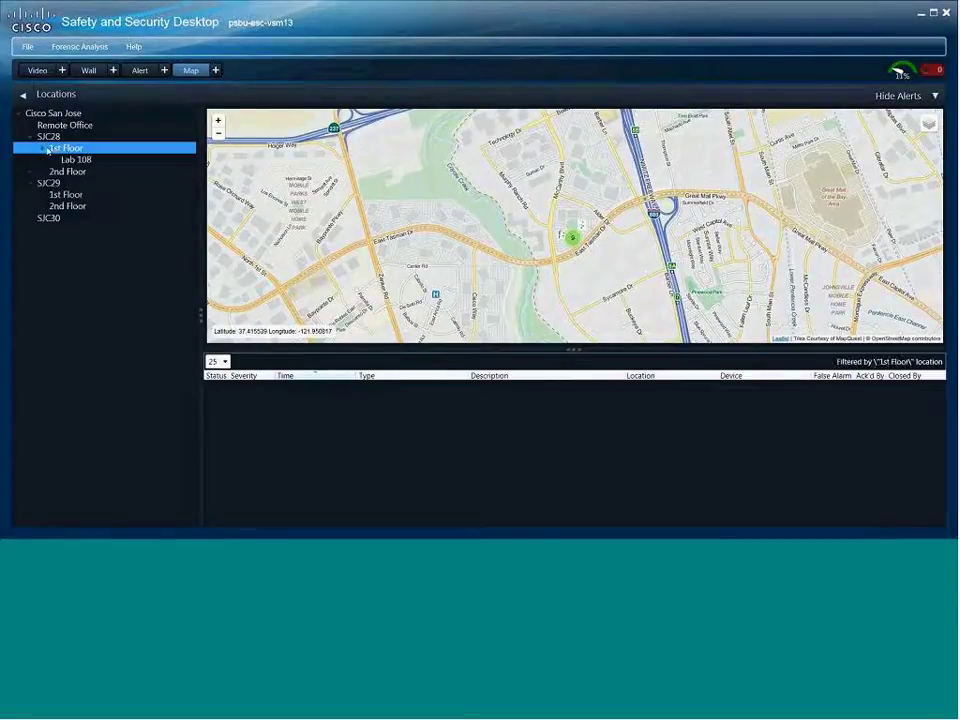
click(64, 155)
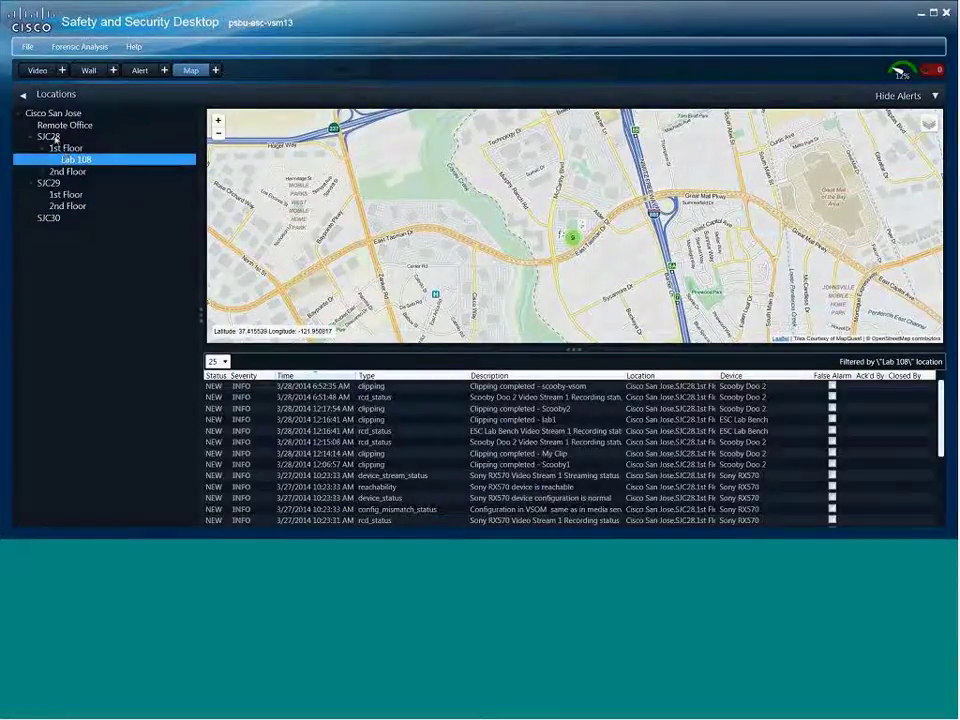
double_click(57, 137)
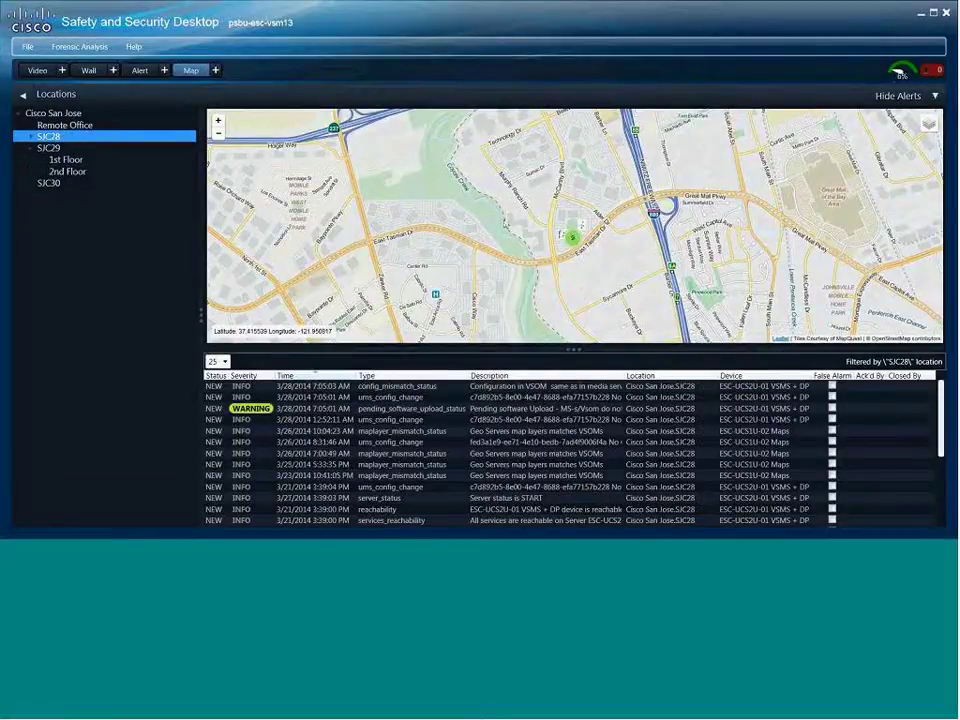
Enlarge the alerts table and select the 7:05:01 ums_config_change alert.
click(568, 237)
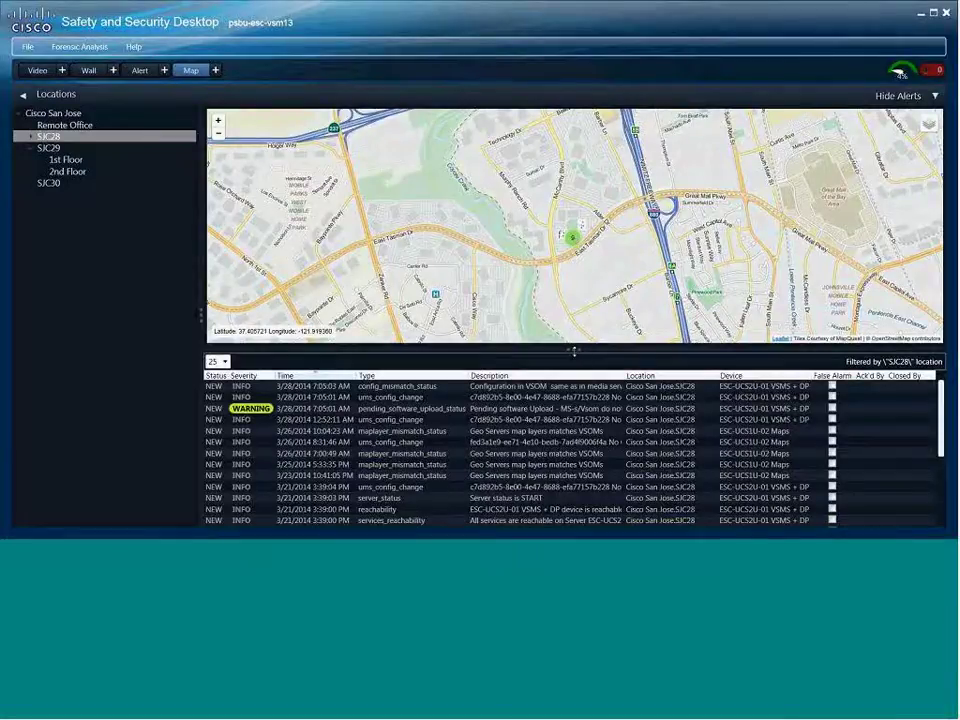
drag(574, 351, 574, 336)
click(676, 382)
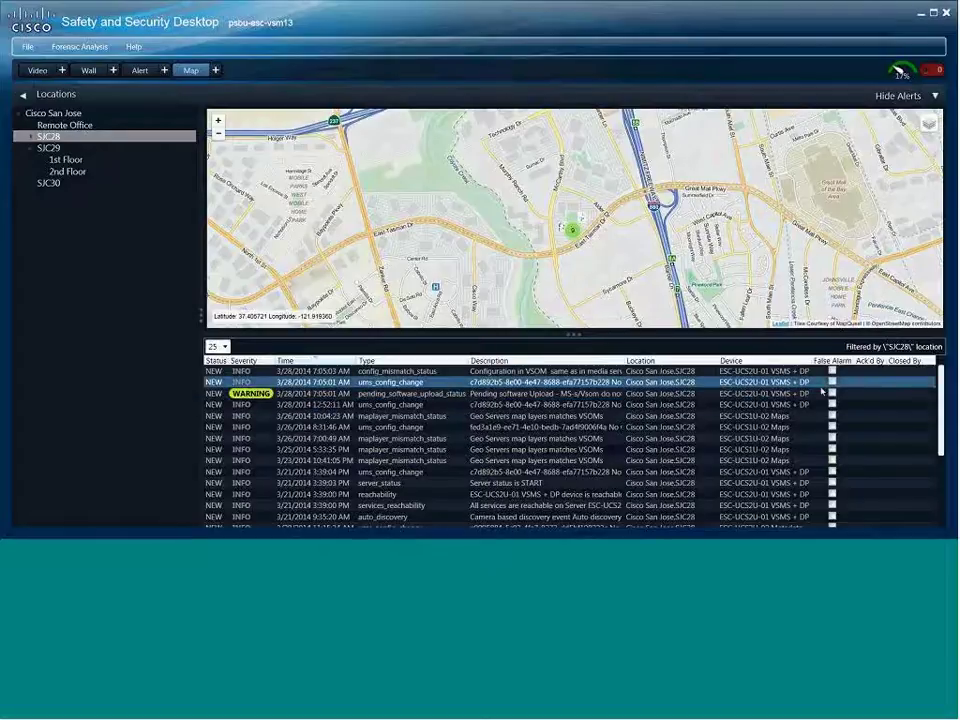
scroll(943, 420, down, 3)
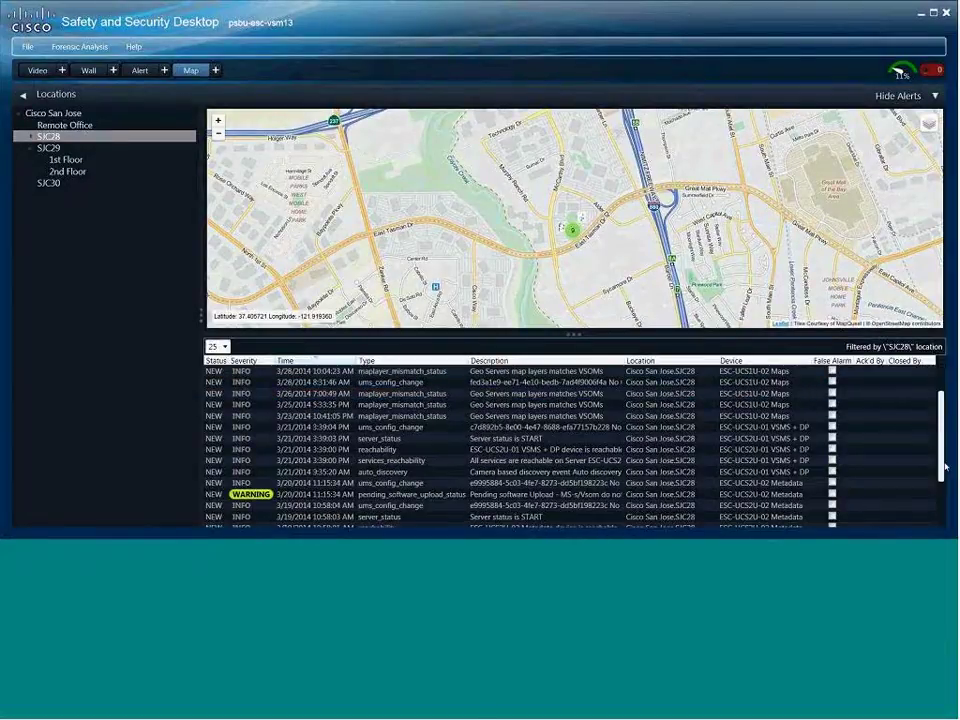
scroll(941, 415, up, 3)
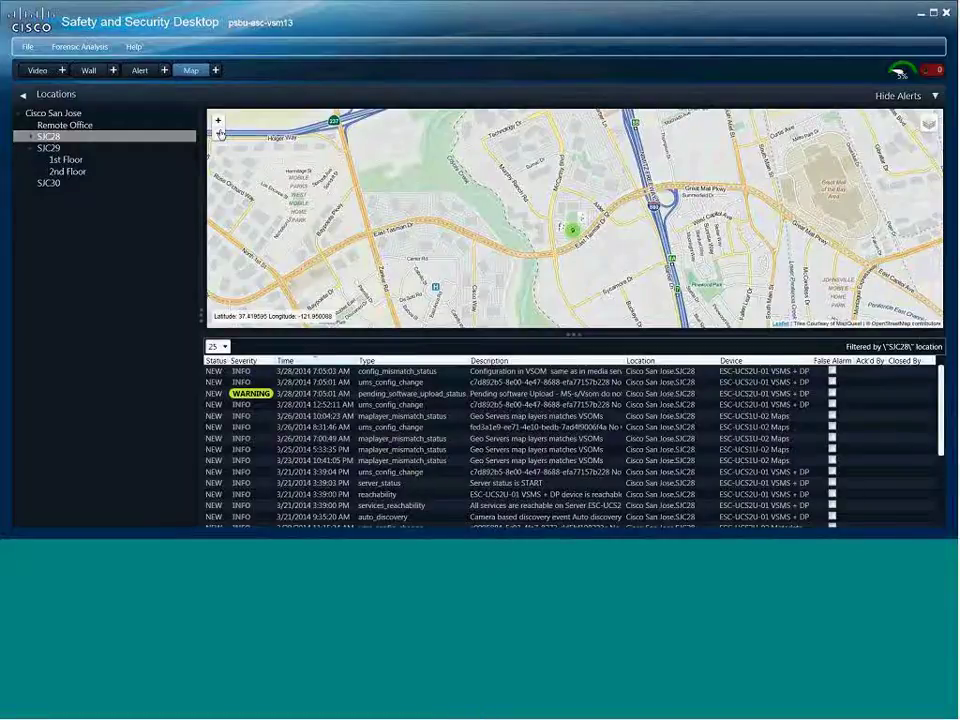
Step through SJC29, SJC30 and SJC28, ending on the Remote Office location's alerts.
click(56, 148)
click(56, 148)
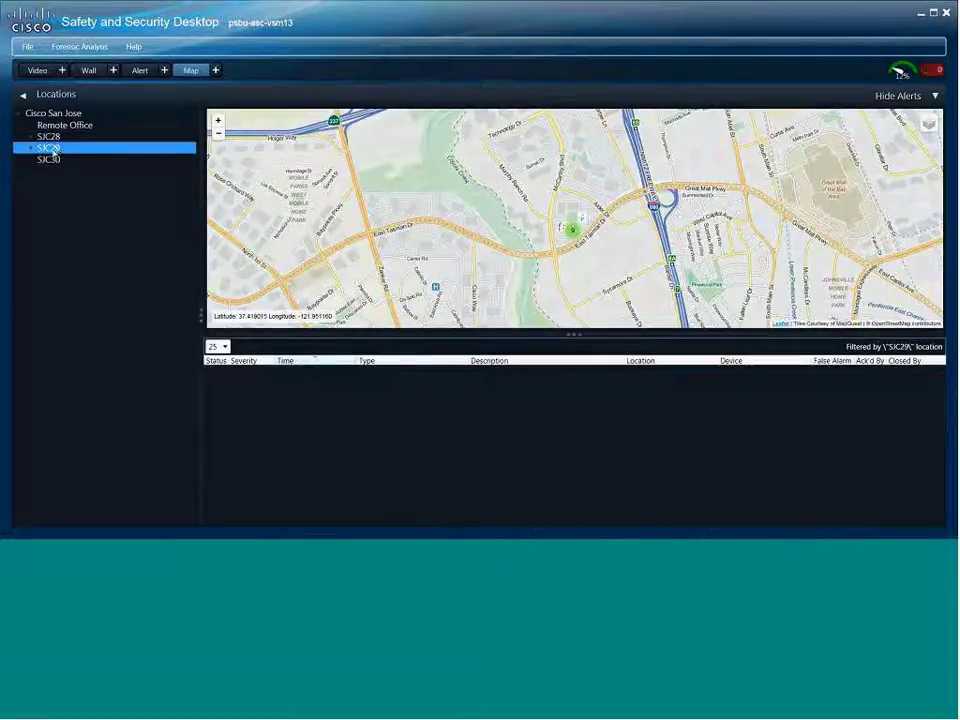
click(47, 160)
click(50, 136)
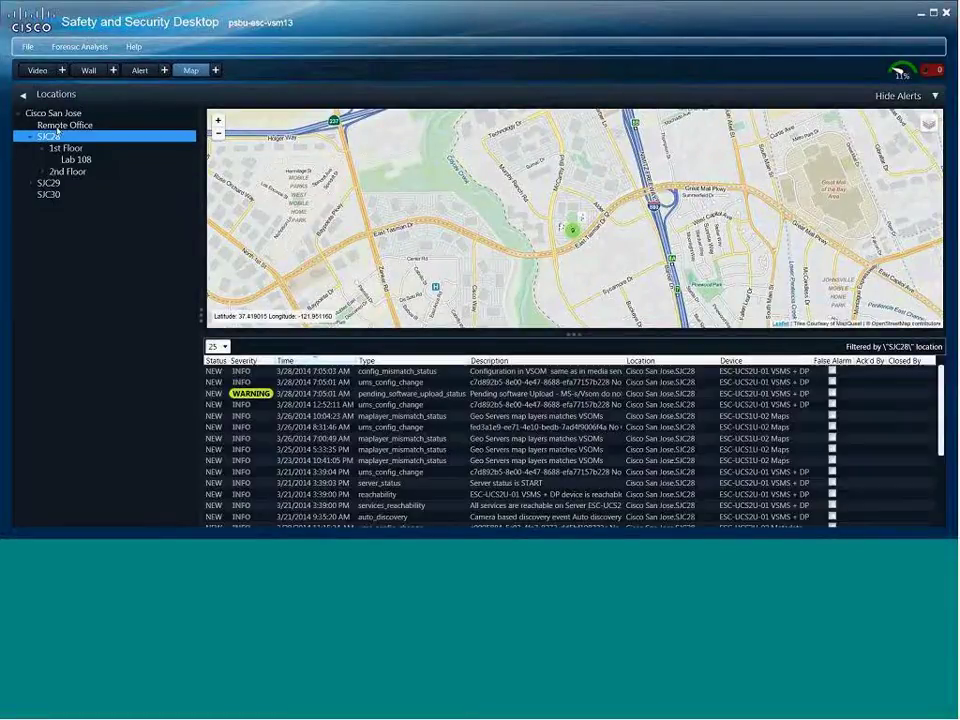
click(60, 126)
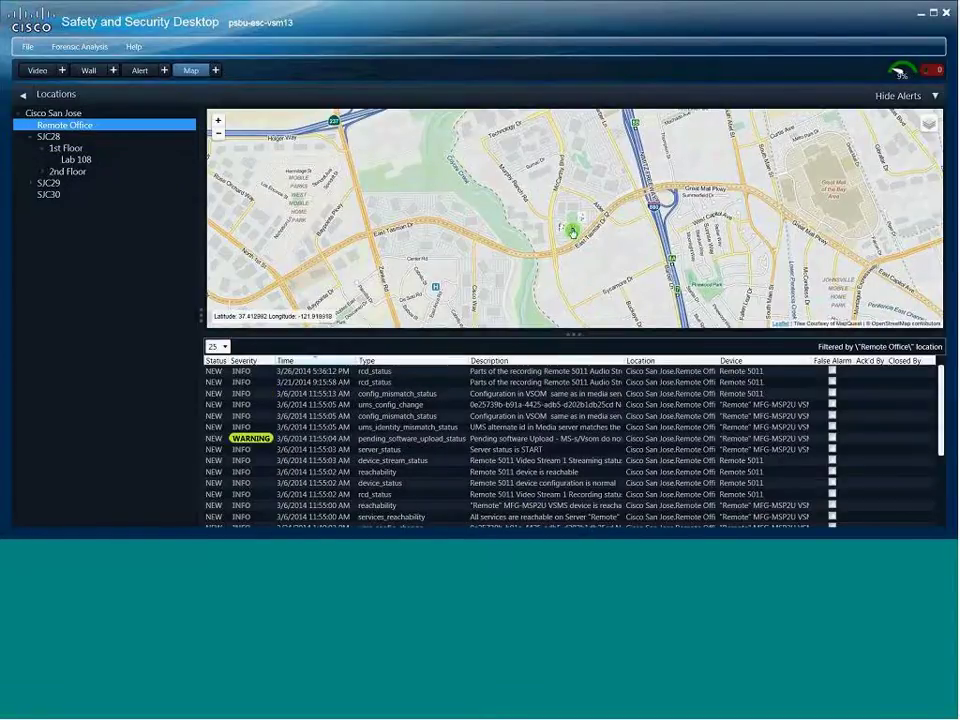
click(573, 234)
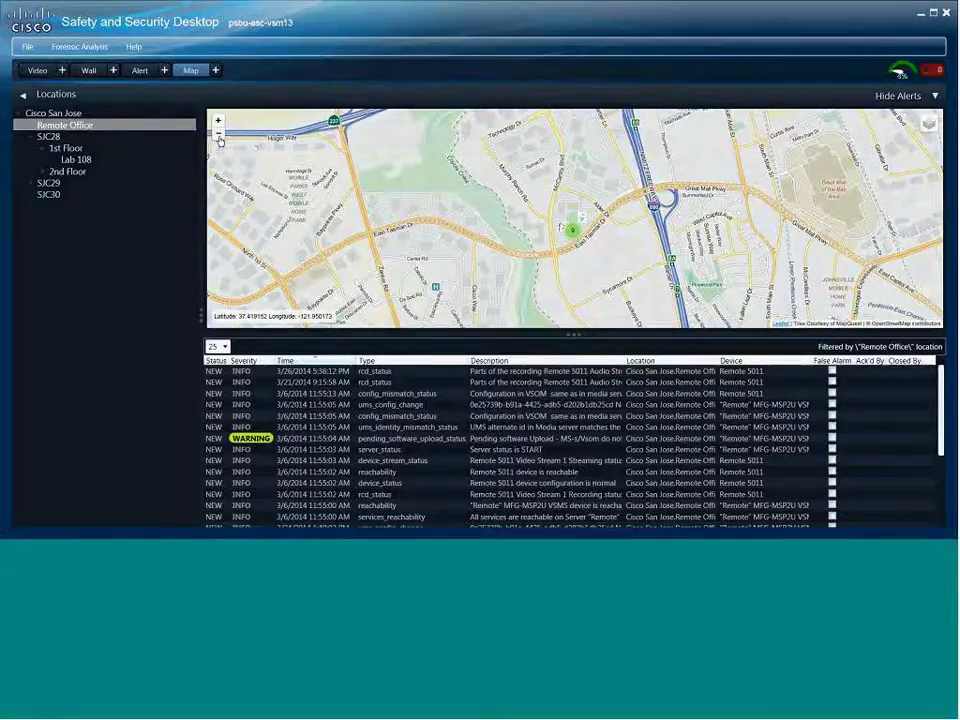
Enlarge the map above the alerts table and open the Forensic Analysis menu.
drag(572, 334, 580, 398)
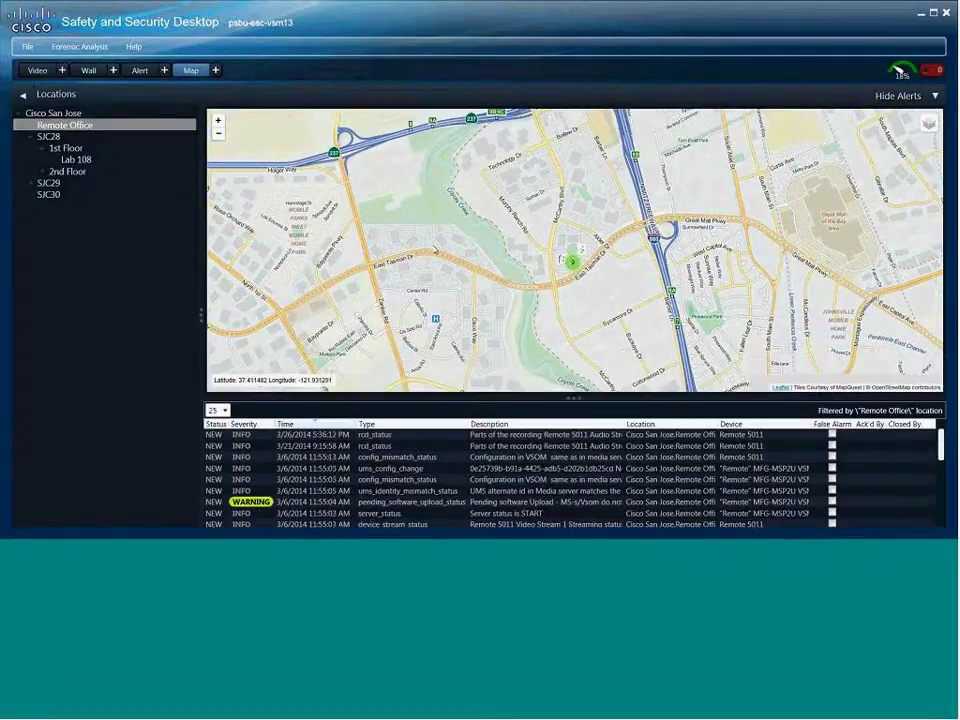
click(72, 50)
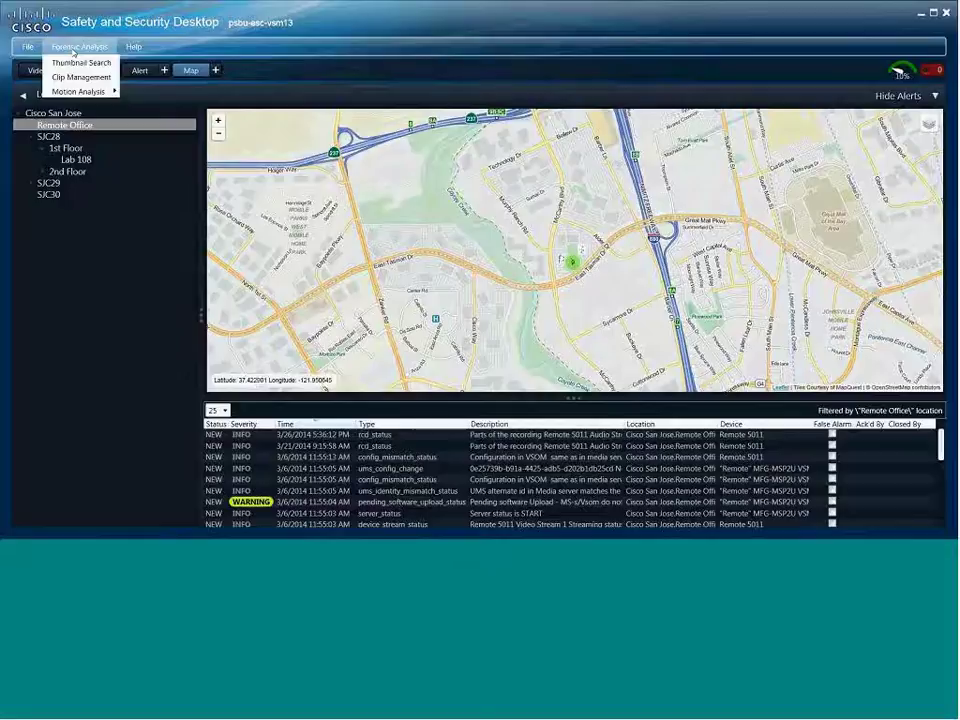
mouse_move(80, 91)
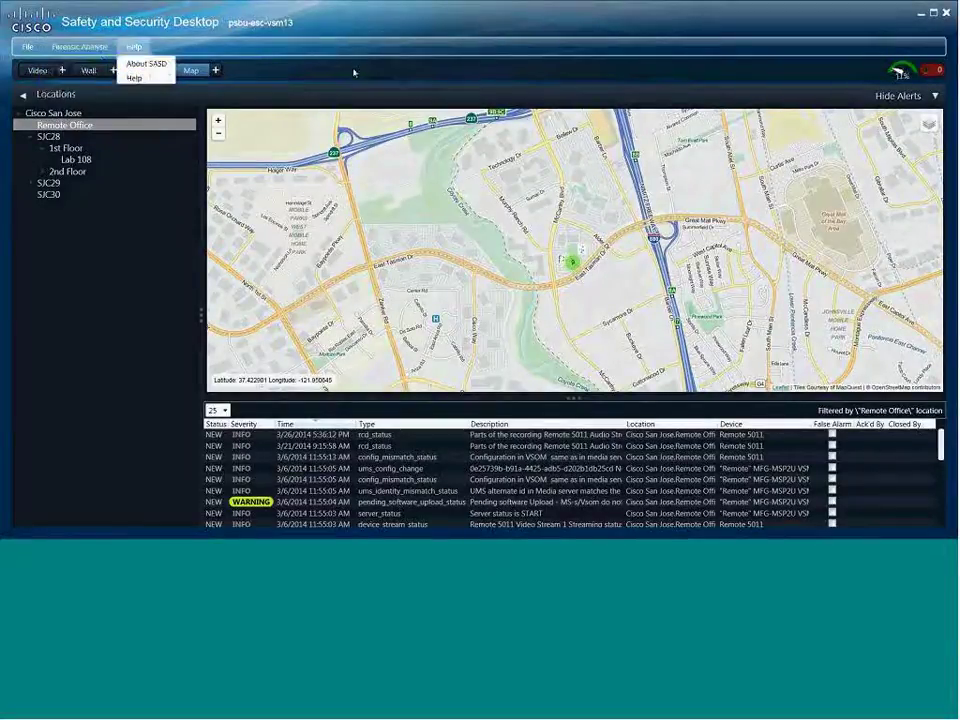
Browse the Help menu, close the menus, and open the File menu to reach Log Out.
key(Left)
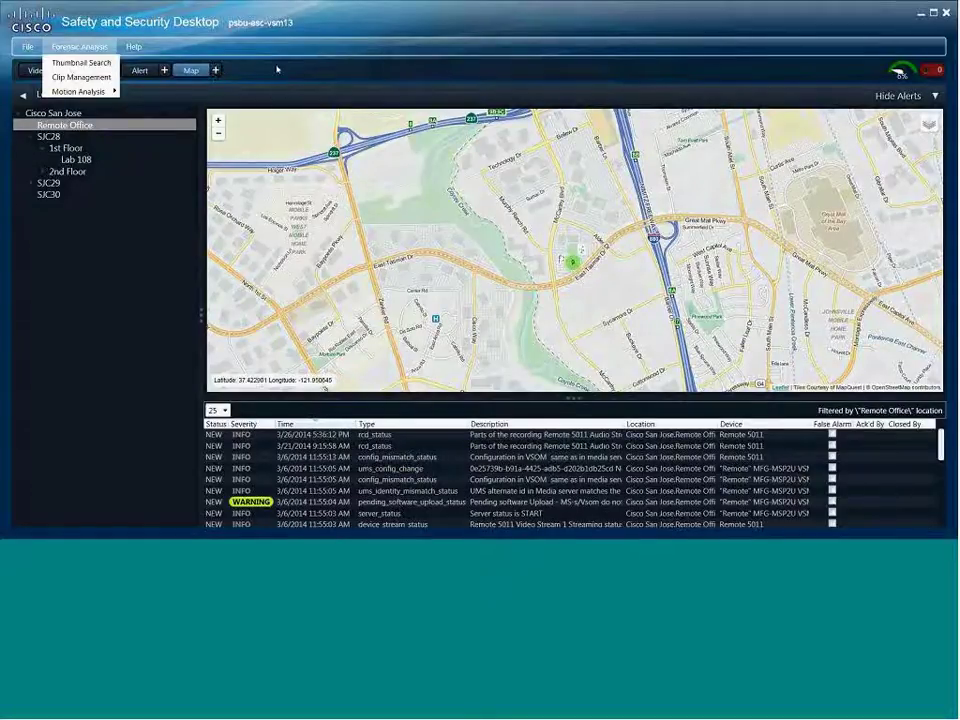
key(Escape)
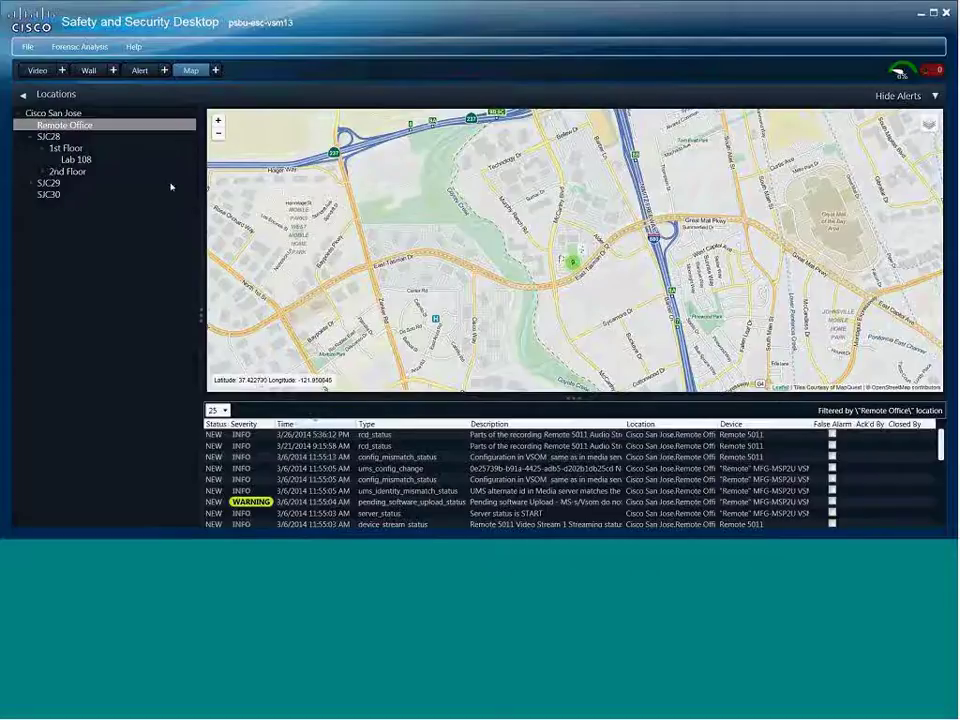
click(28, 47)
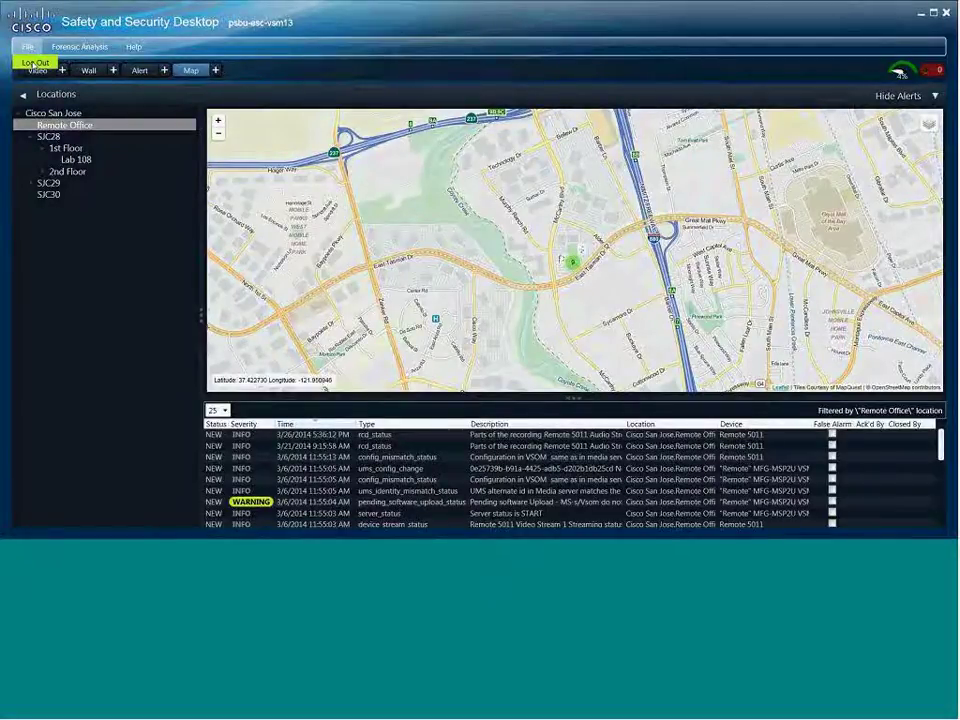
Log out of Safety and Security Desktop, confirm Yes, and dismiss the returning login dialog.
click(35, 63)
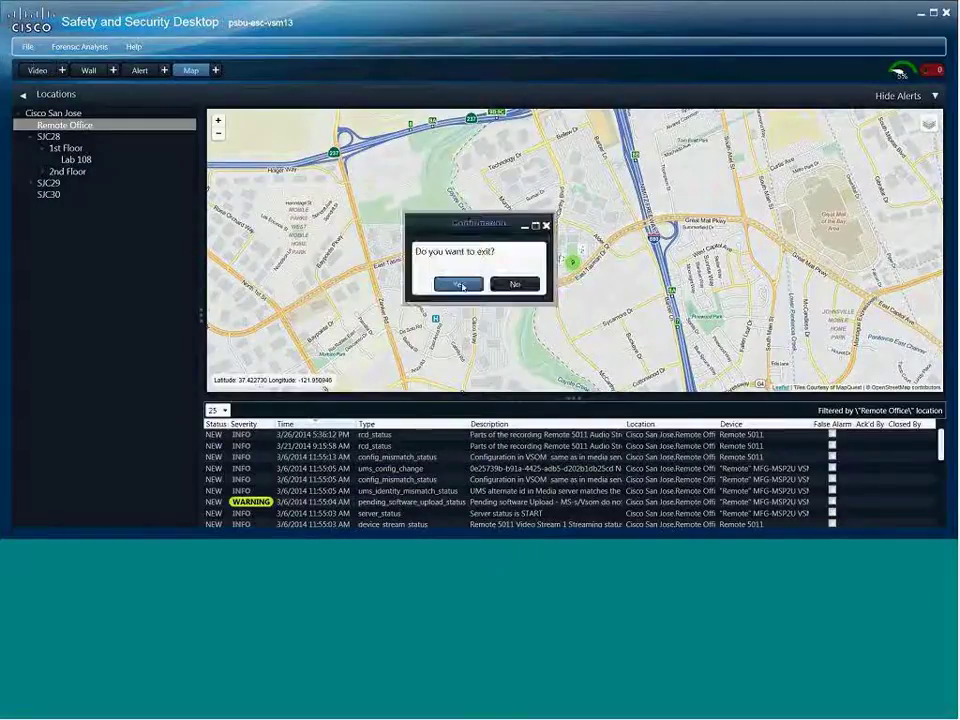
click(460, 285)
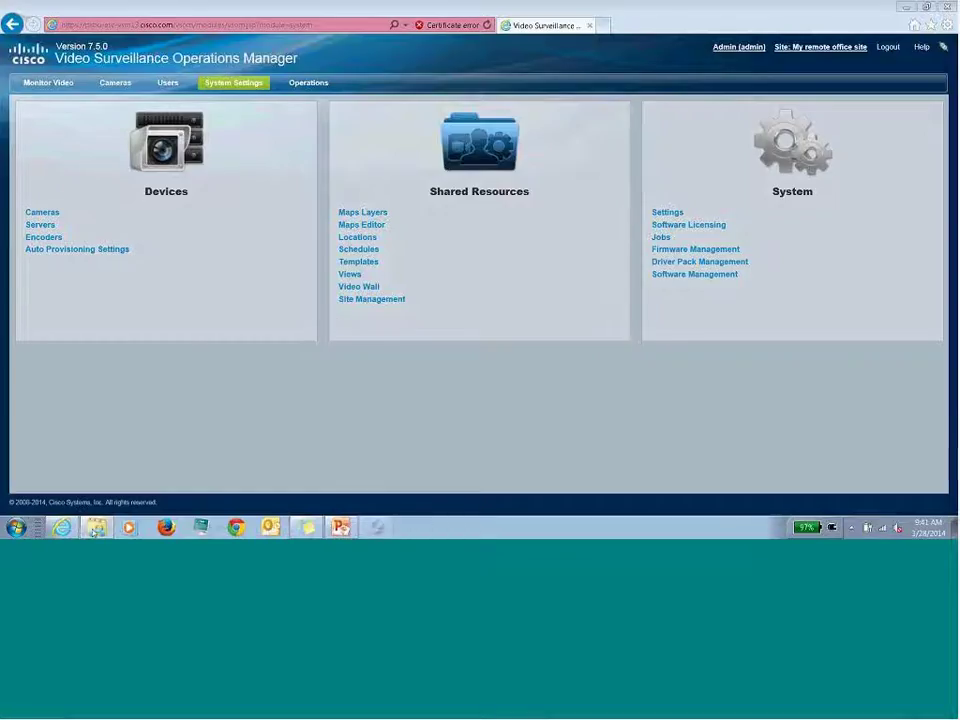
click(641, 113)
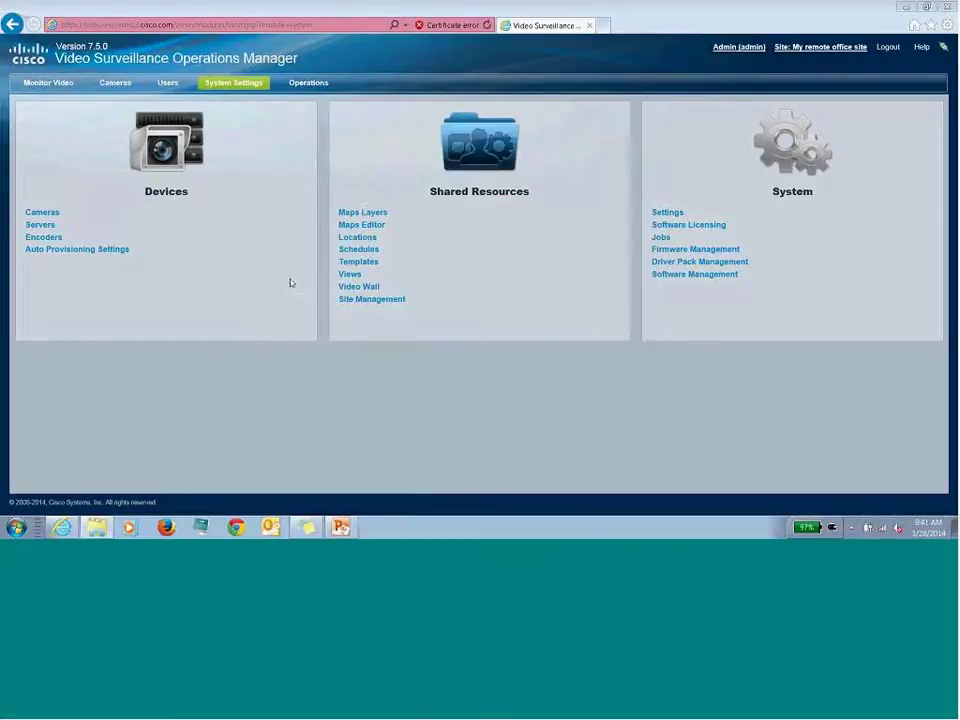
Launch SASD Wall Launcher via a 'sasd wa' Start search, then search 'sasd conf'.
click(16, 527)
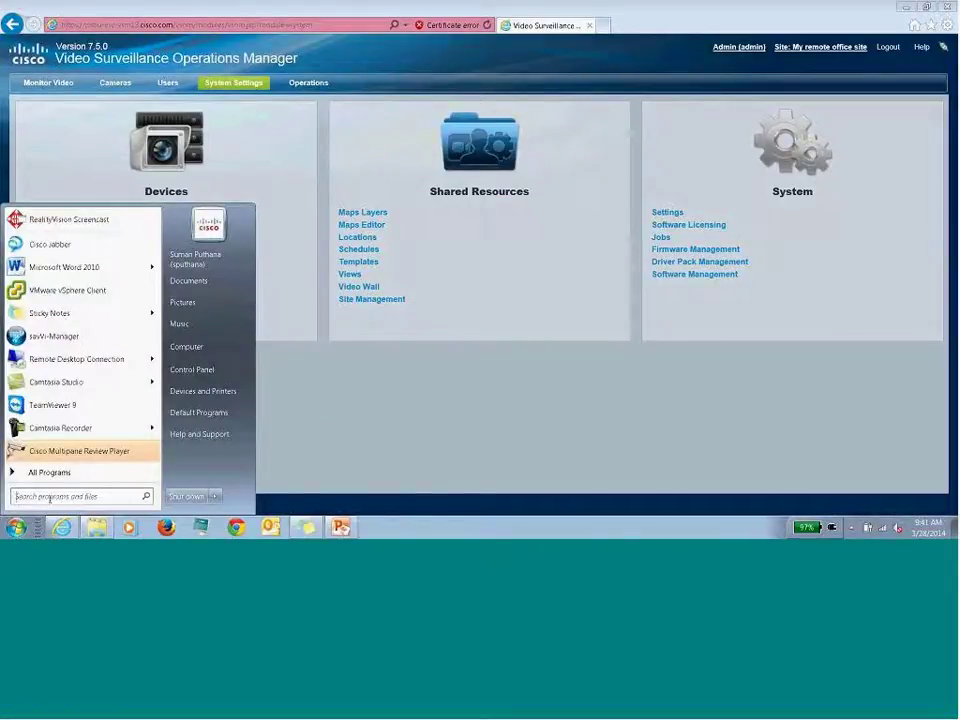
text(sasd wal)
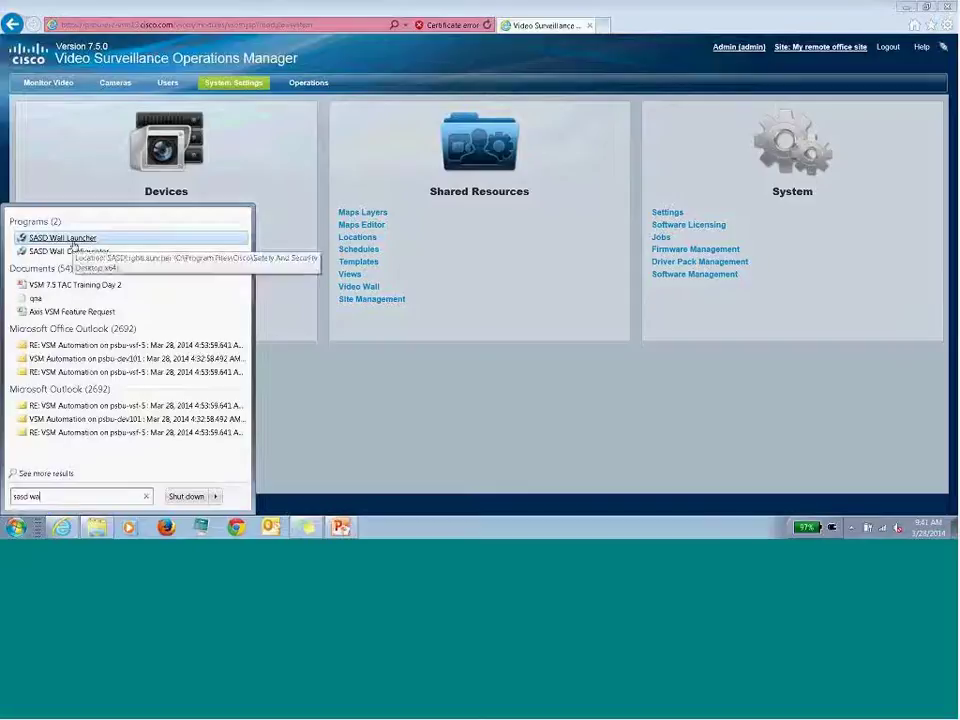
click(72, 241)
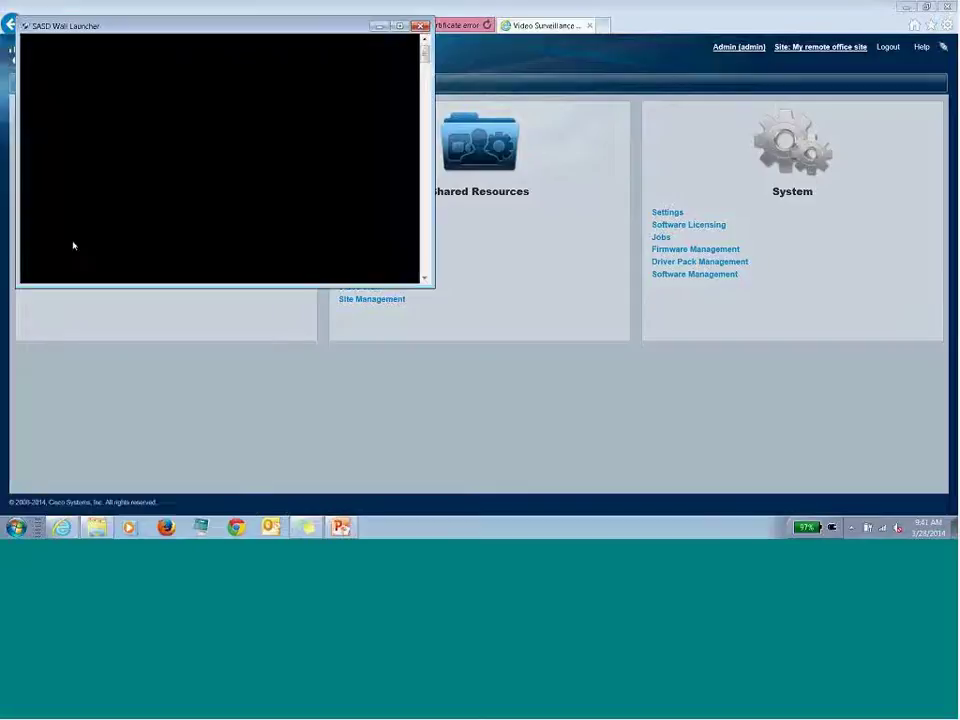
click(16, 527)
text(sas)
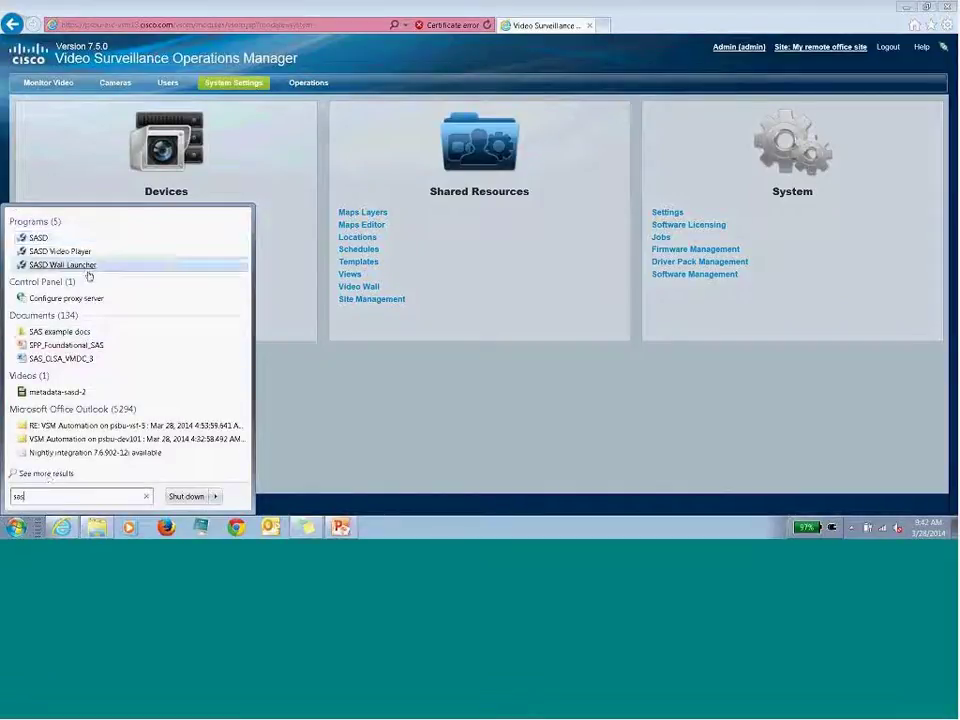
text(d conf)
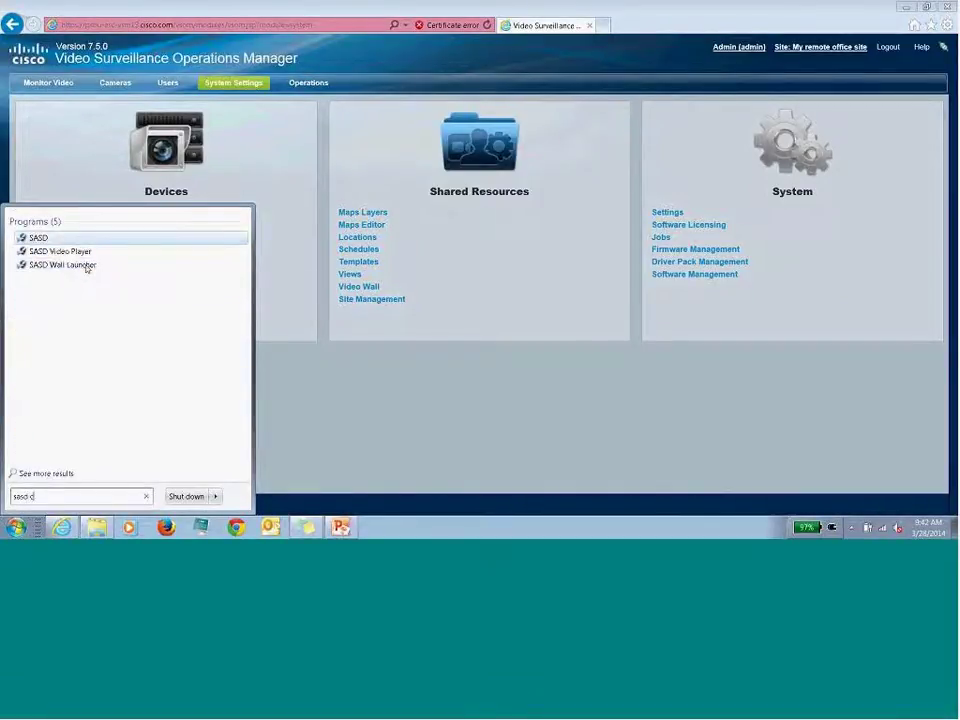
Launch SASD Wall Configurator and sign in to psbu-esc-vsm13 with the operator account credentials.
click(83, 240)
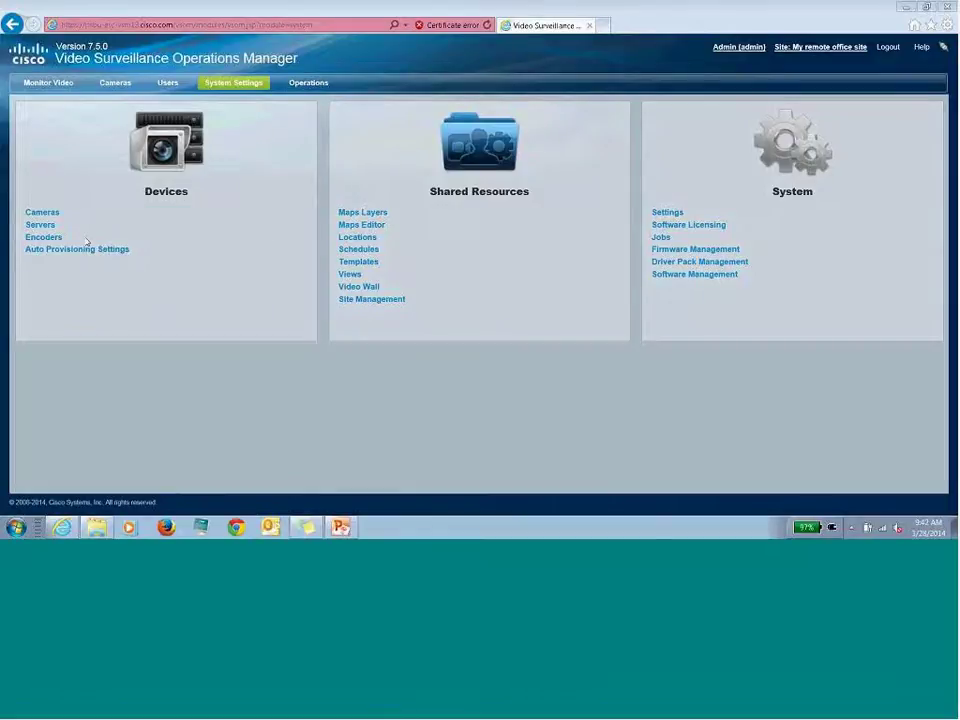
click(429, 268)
text(s)
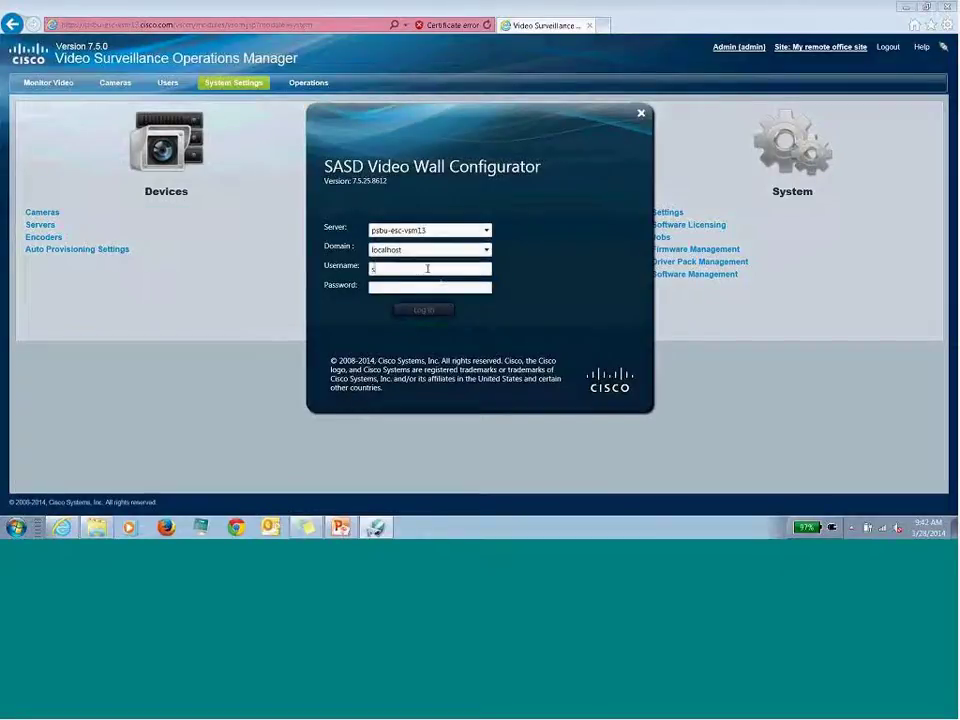
text(jc28operator)
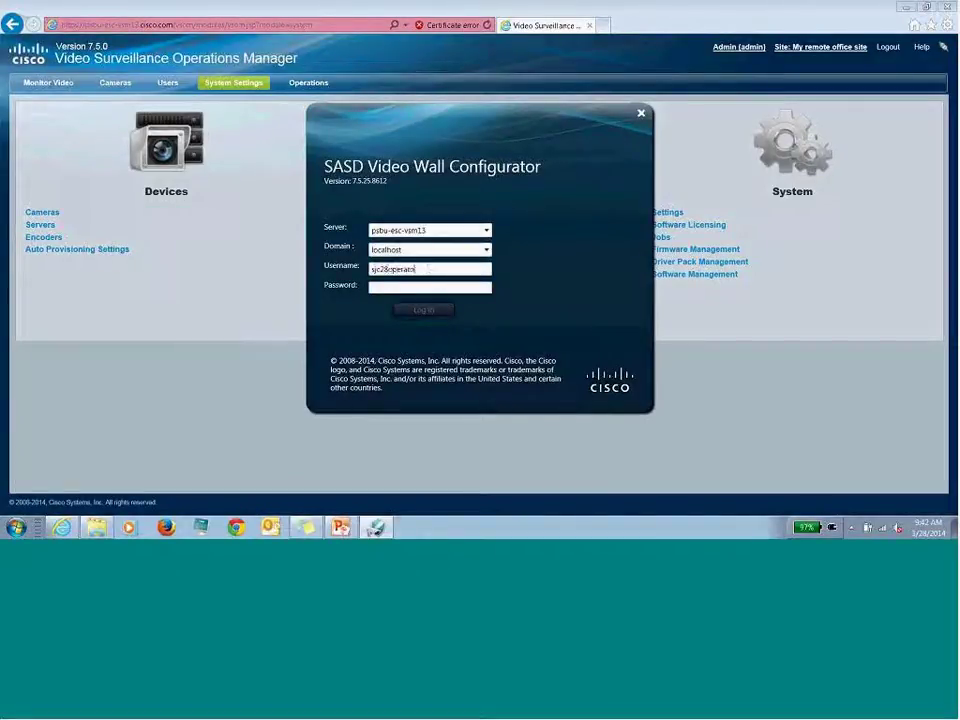
key(Tab)
text(*******)
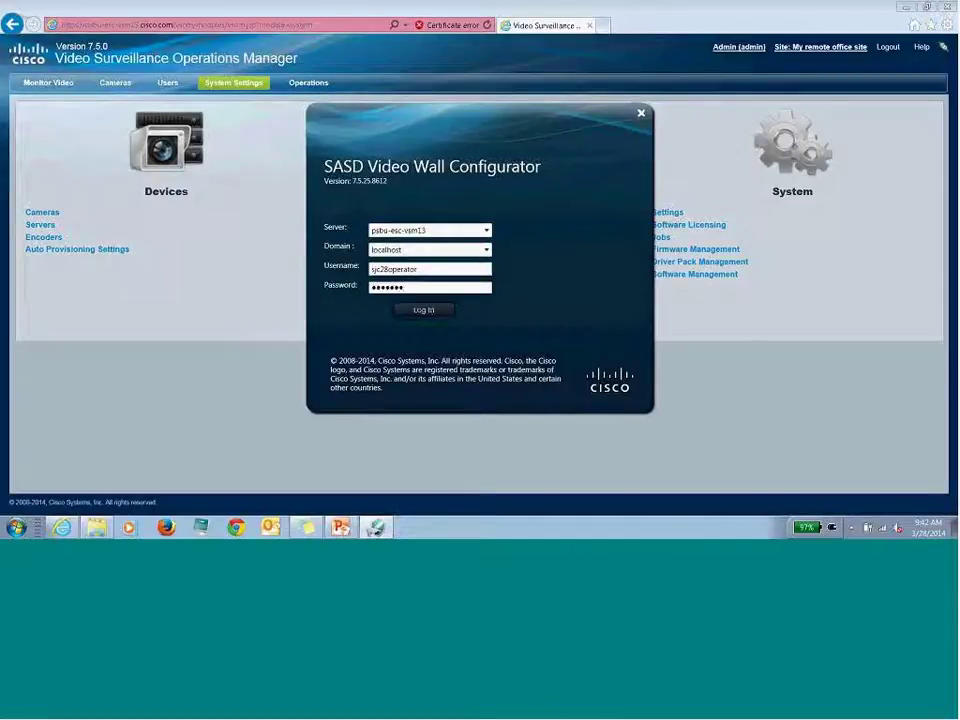
text(*)
key(Return)
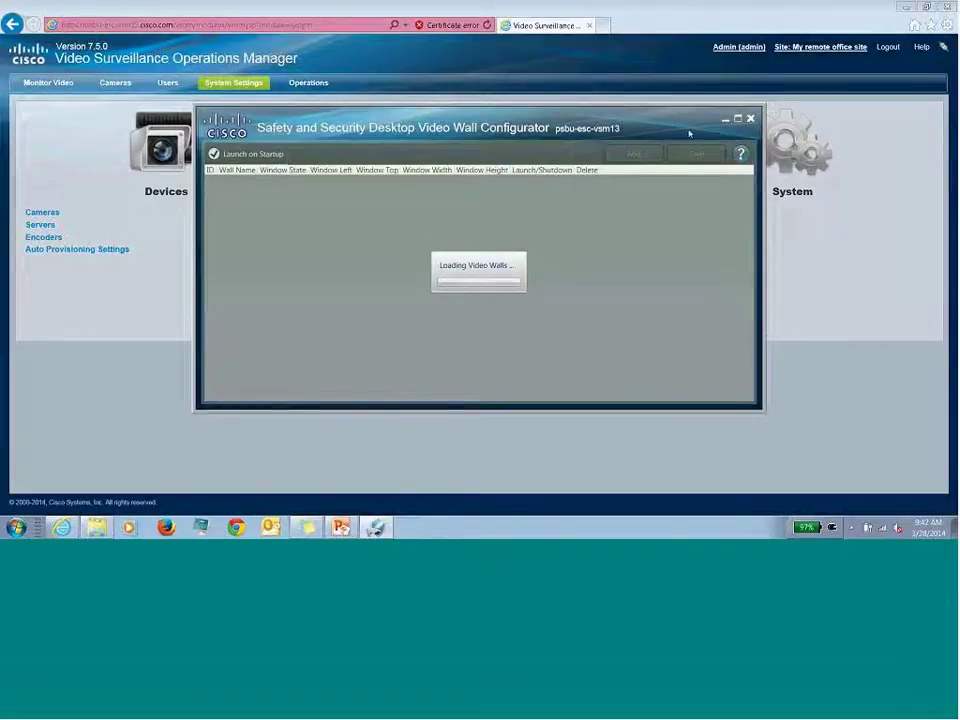
drag(644, 115, 621, 116)
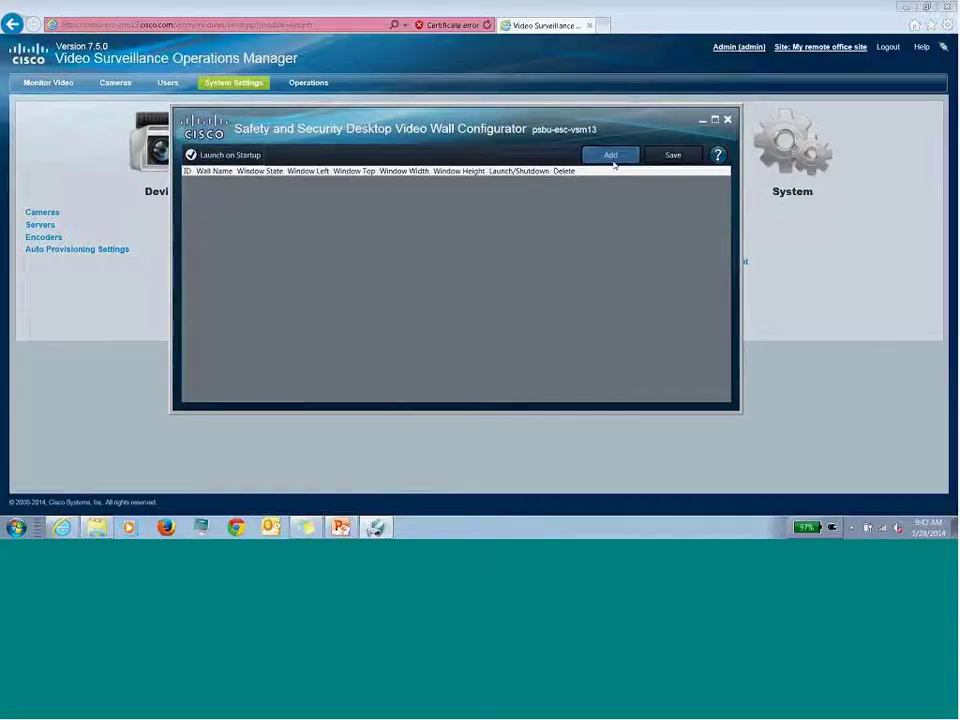
Add a wall entry set to LabView, enlarge the window, and launch the LabView wall.
click(612, 156)
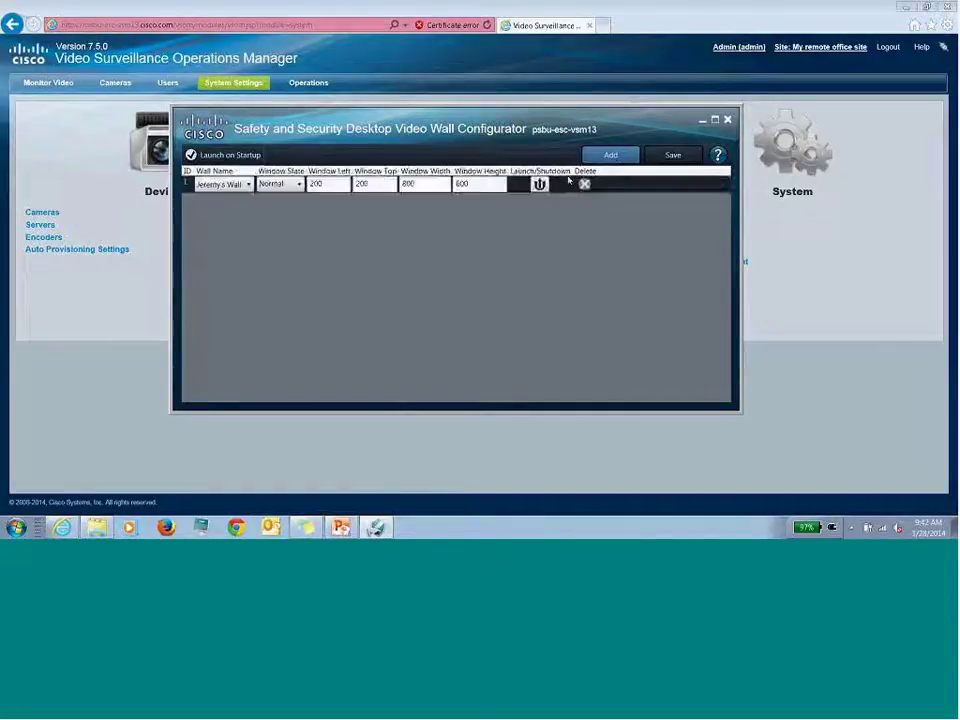
click(244, 185)
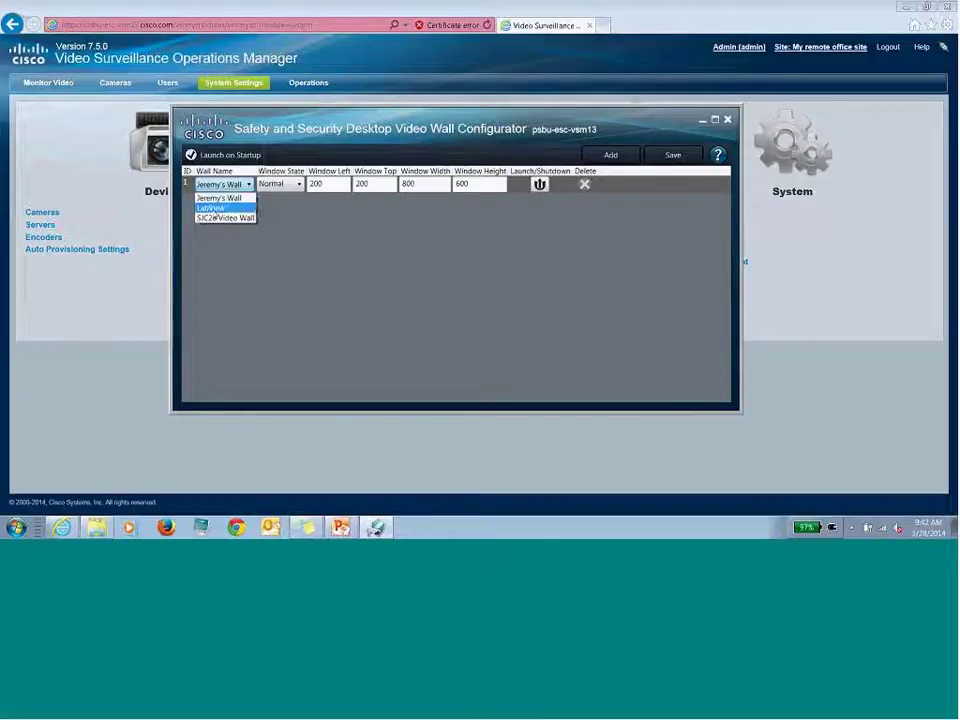
click(213, 208)
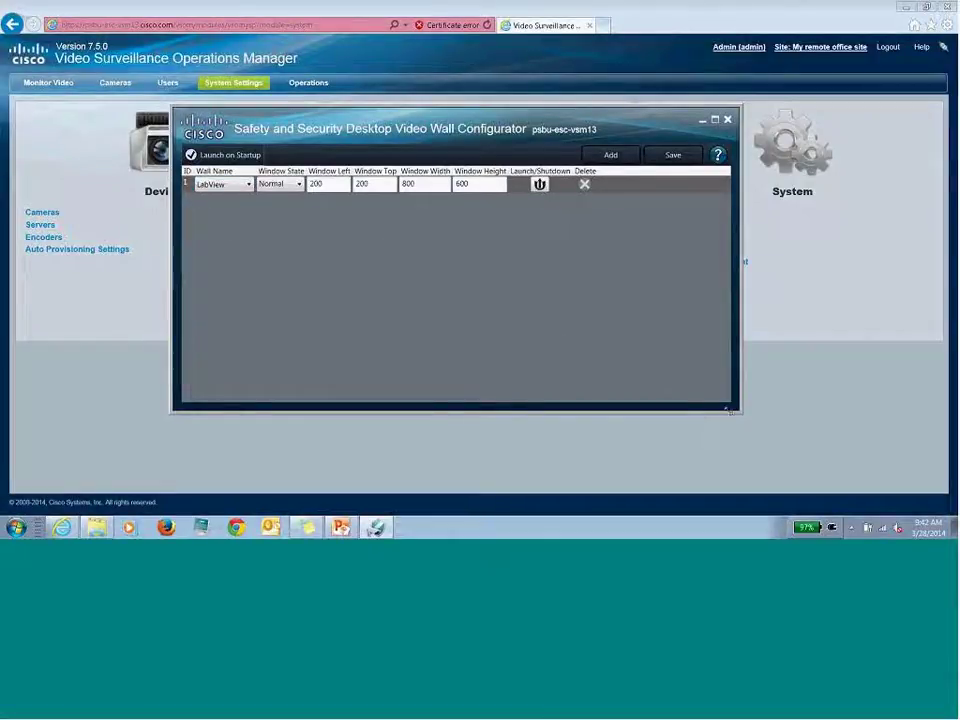
drag(735, 410, 787, 447)
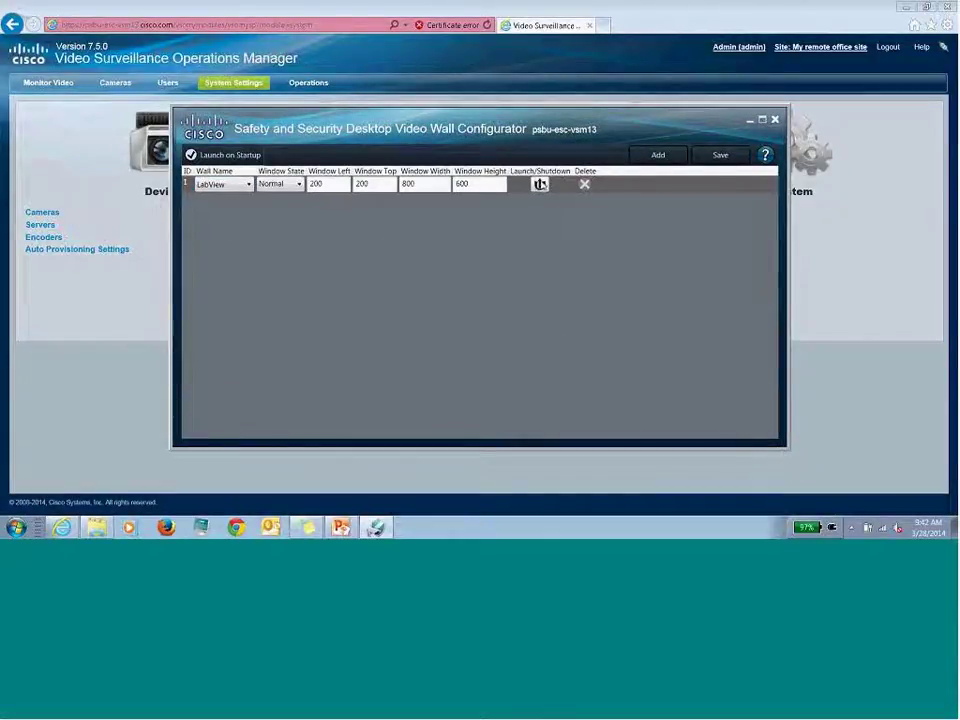
click(540, 184)
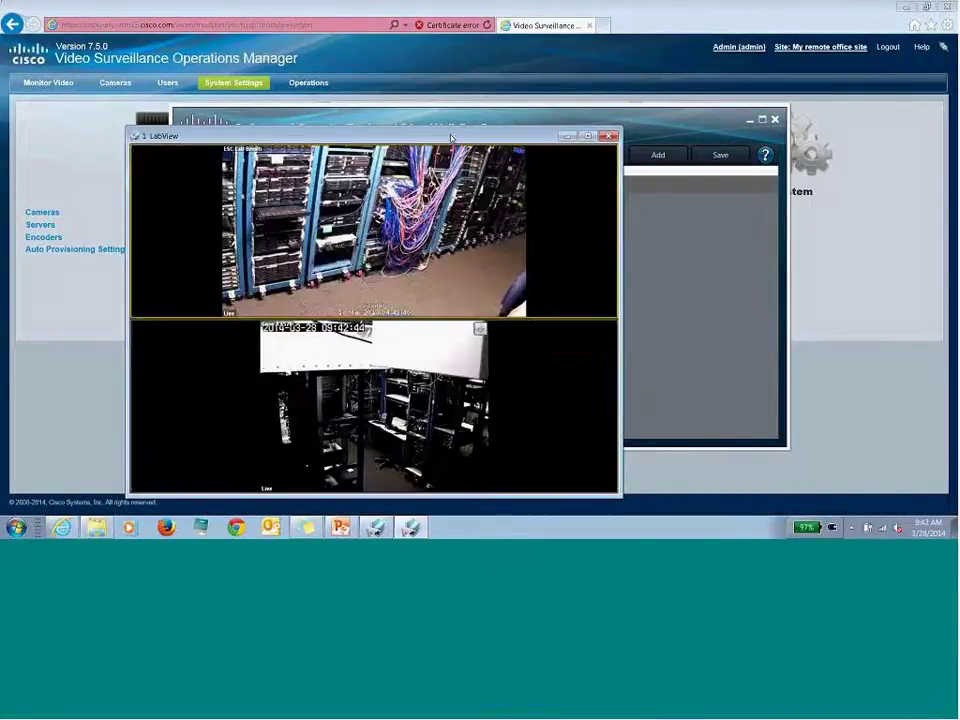
drag(451, 138, 448, 120)
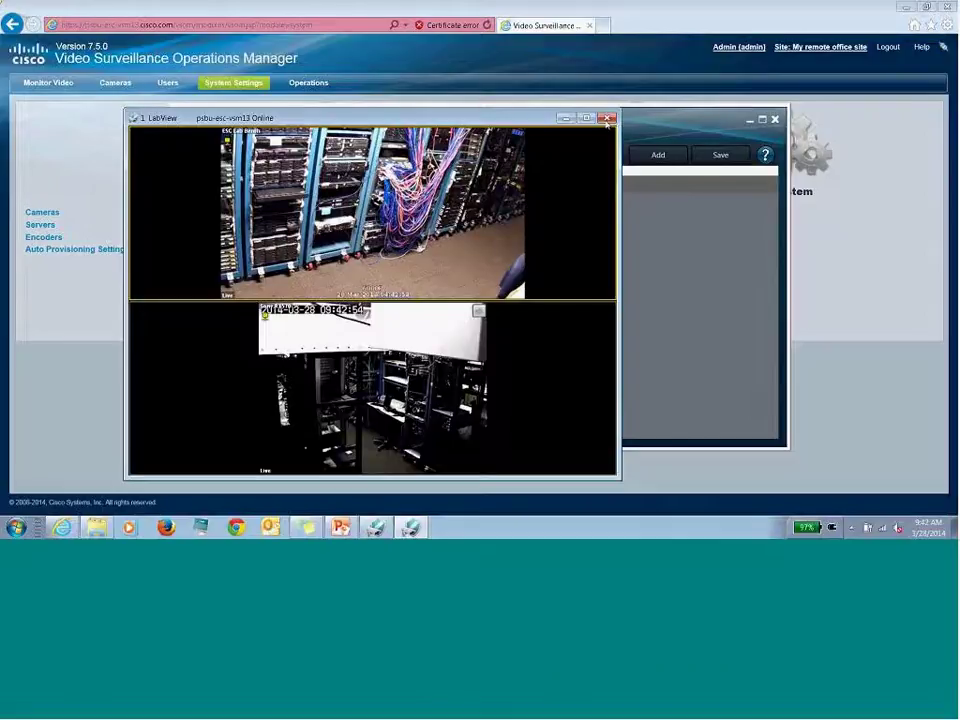
Set the LabView wall's Window State to Maximized and confirm it opens full screen.
click(607, 119)
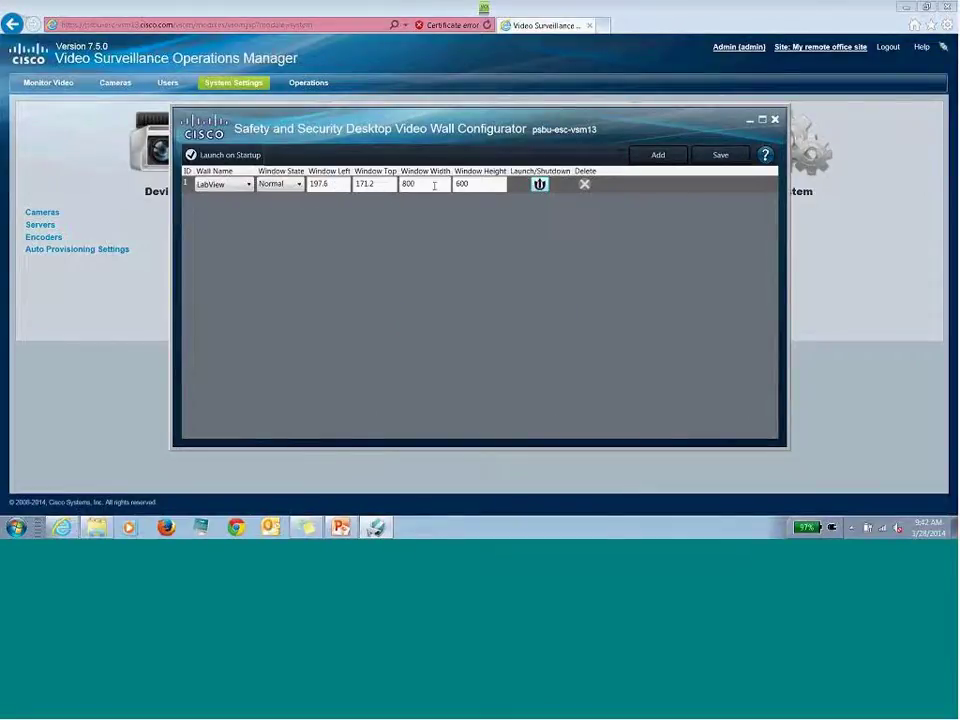
click(290, 184)
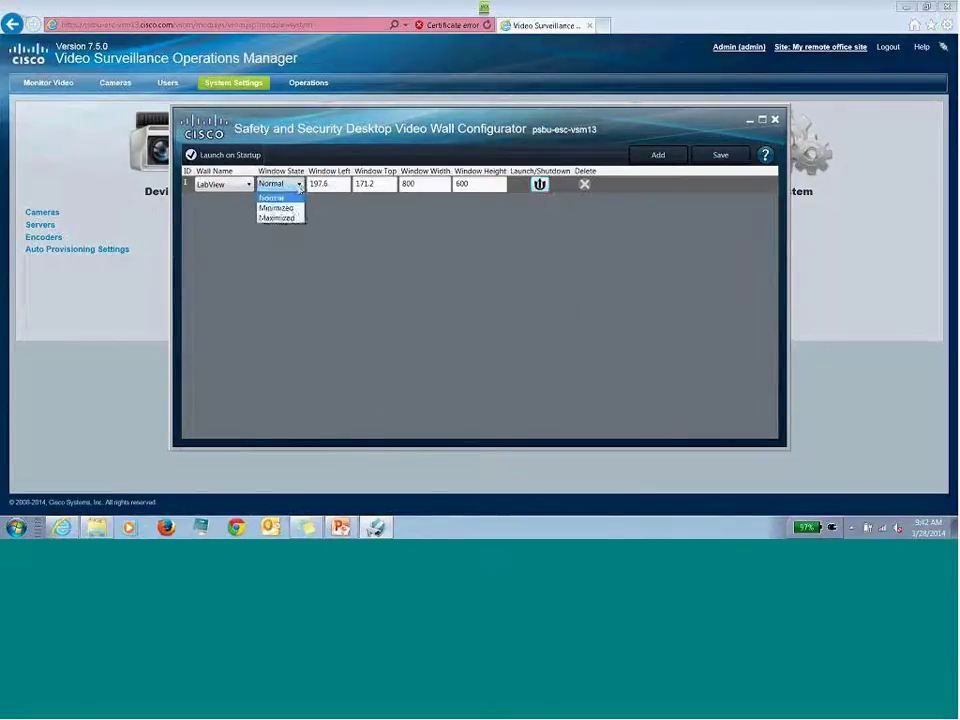
click(273, 218)
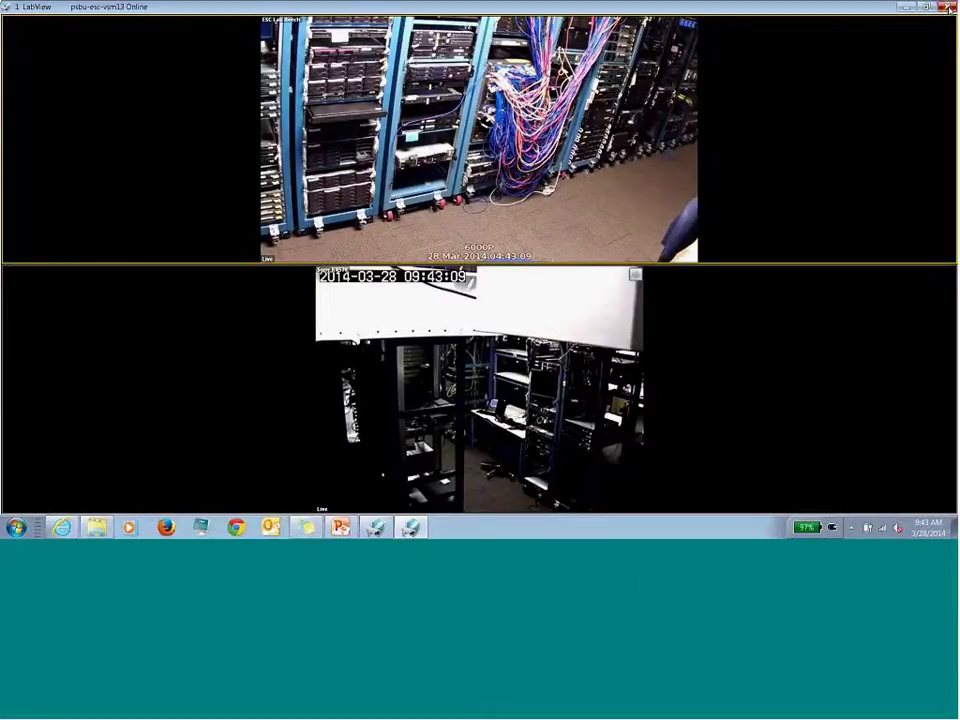
click(943, 8)
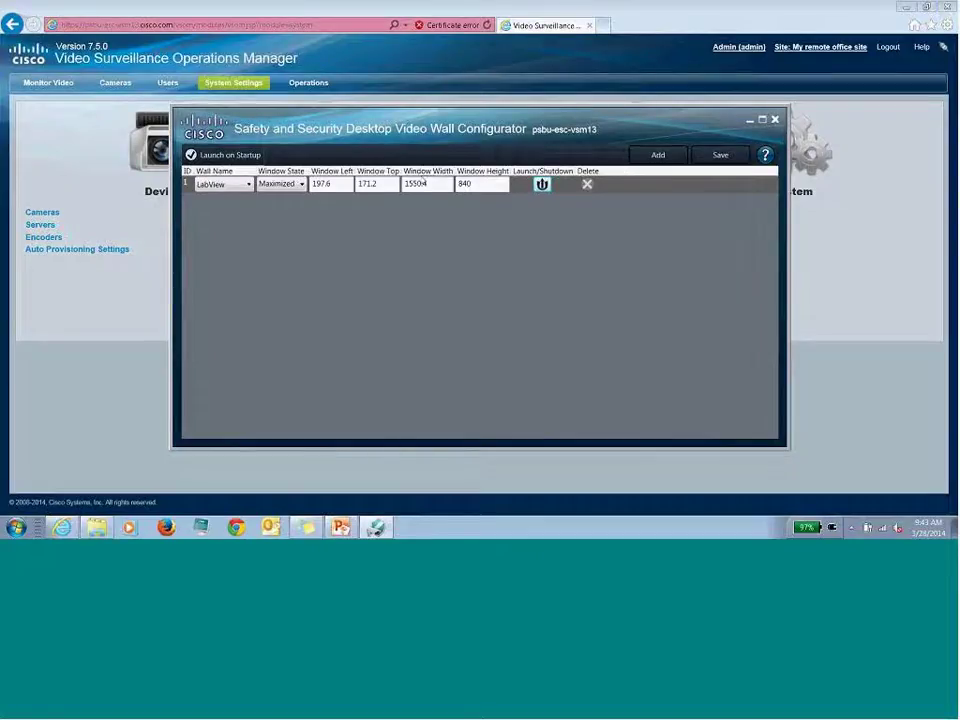
Exit the Video Wall Configurator and search the Start menu for 'sasd fed'.
drag(421, 141, 441, 127)
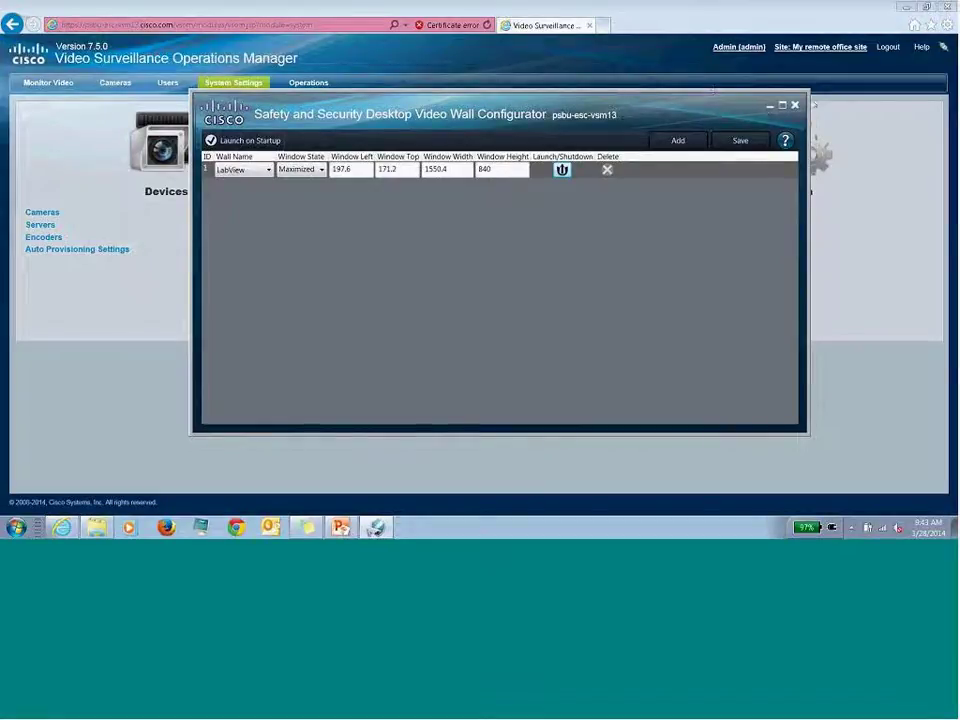
click(795, 104)
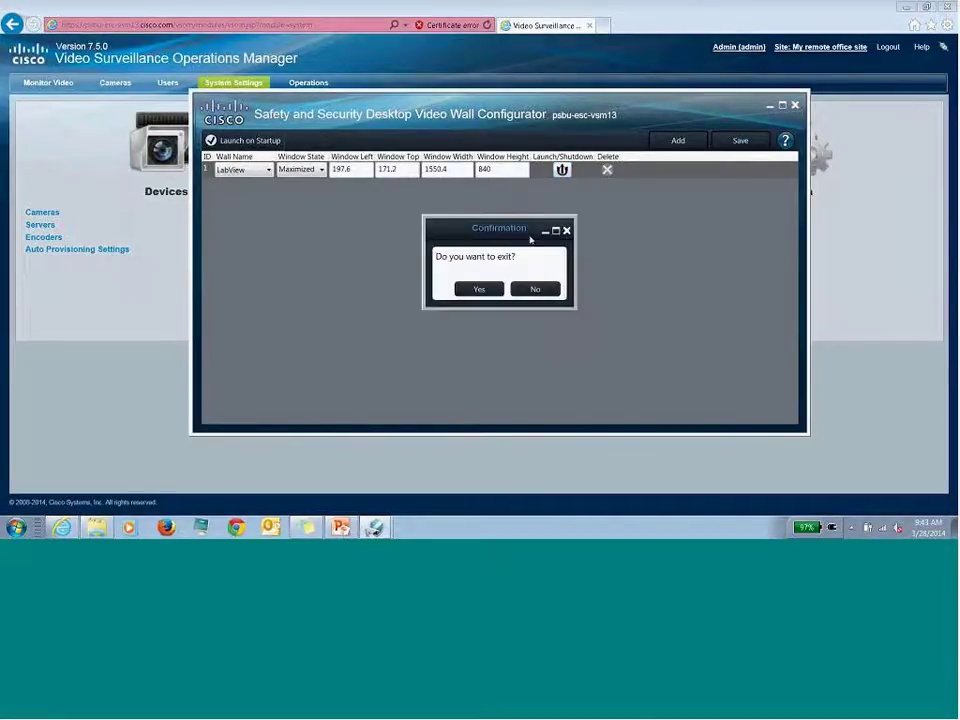
click(485, 287)
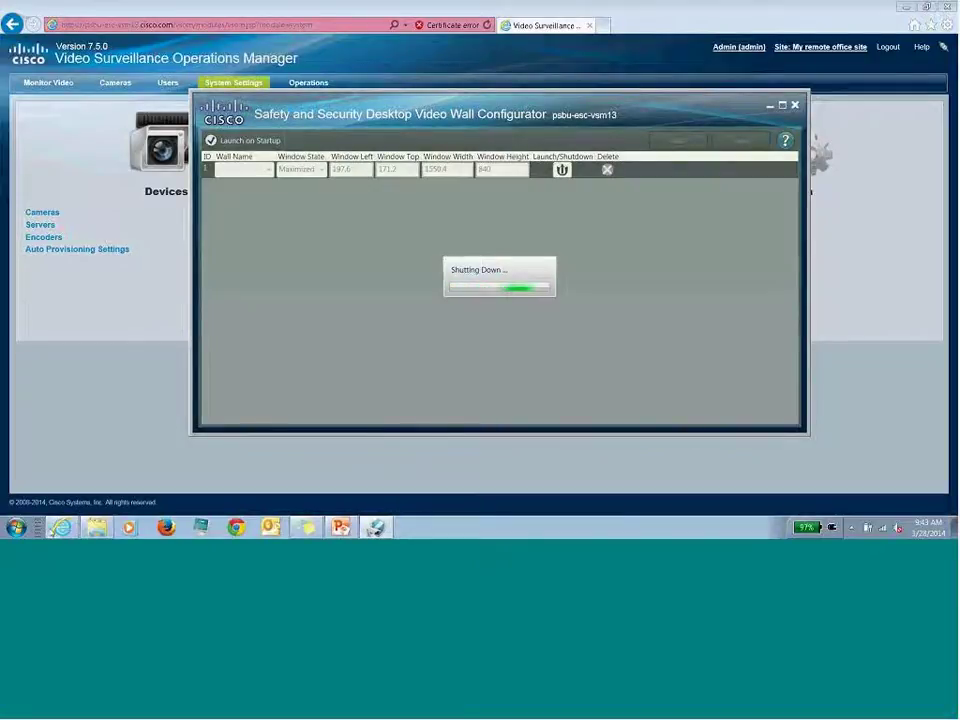
click(30, 530)
text(sa)
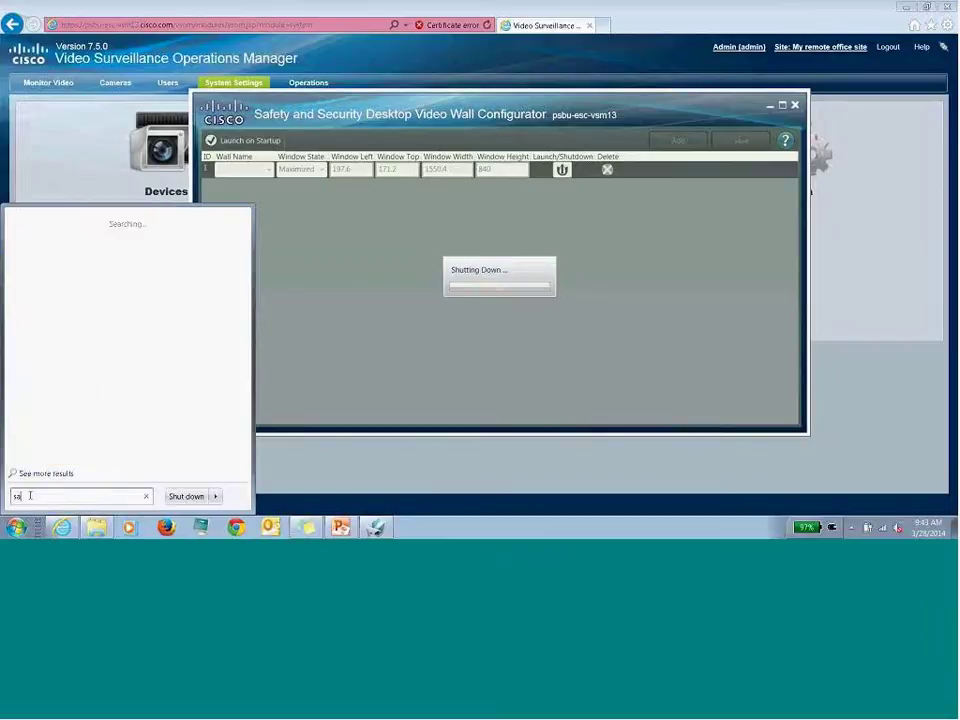
text(sd)
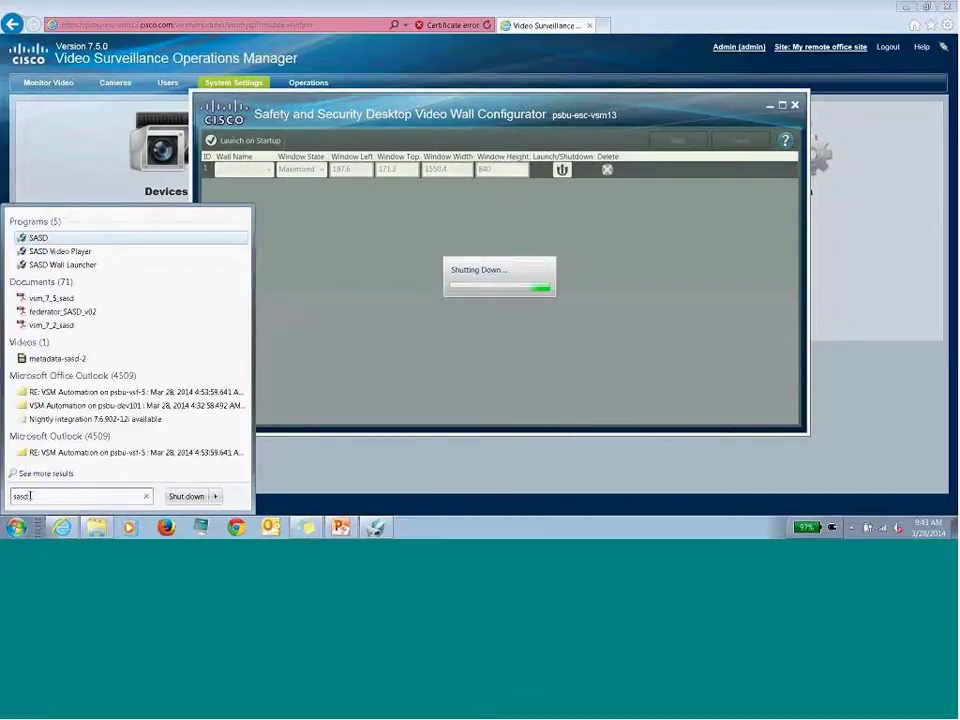
text( fed)
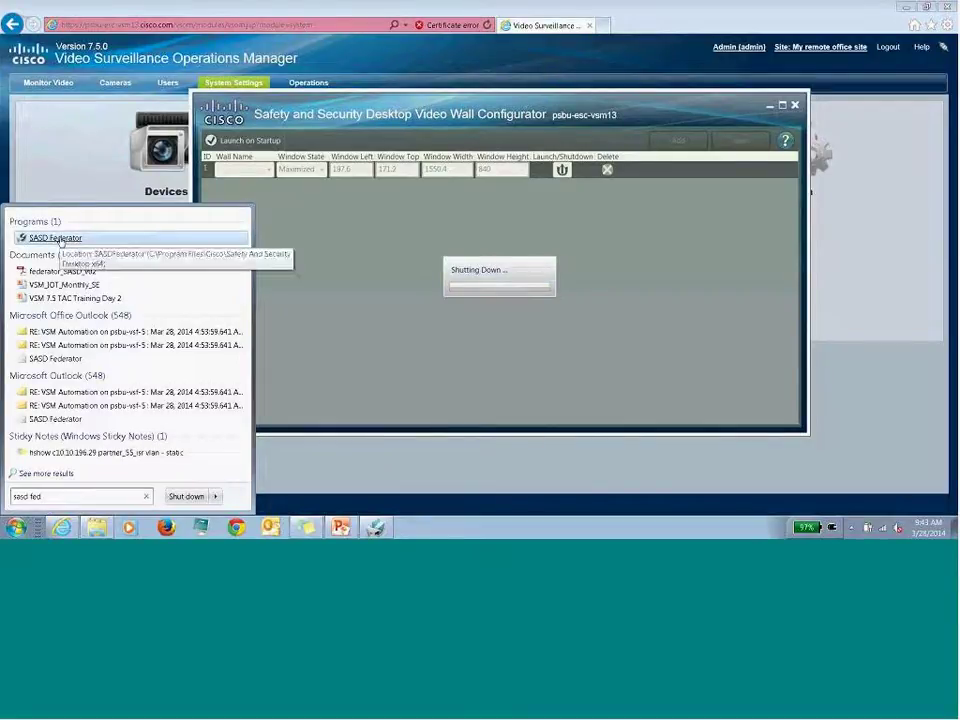
Launch SASD Federator and log in to psbu-esc-ucs1u01 with the username and password.
click(138, 236)
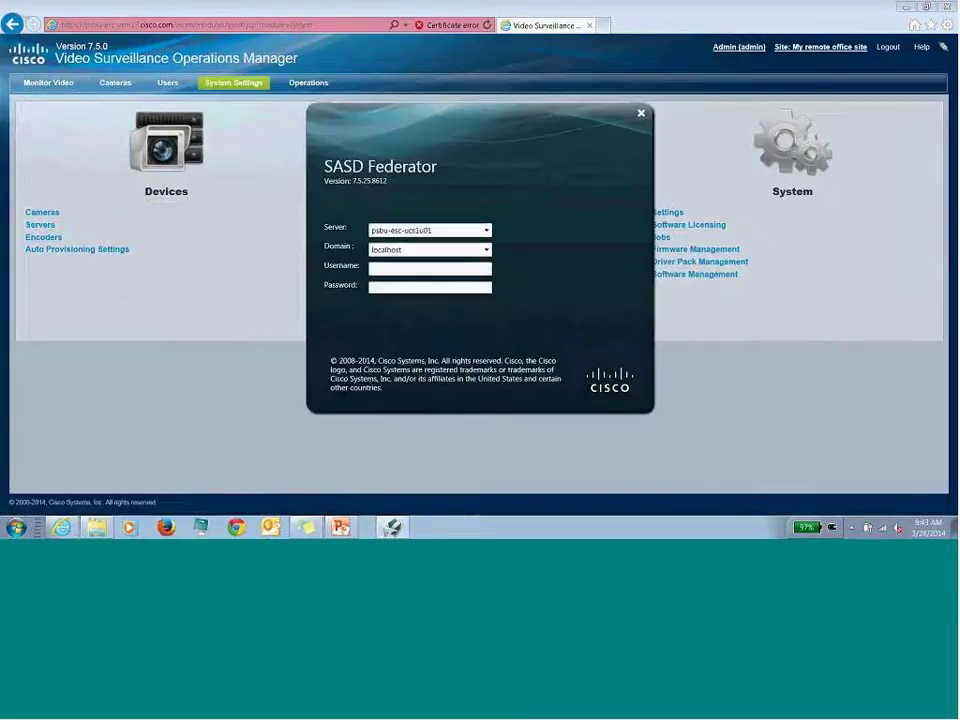
text(admin)
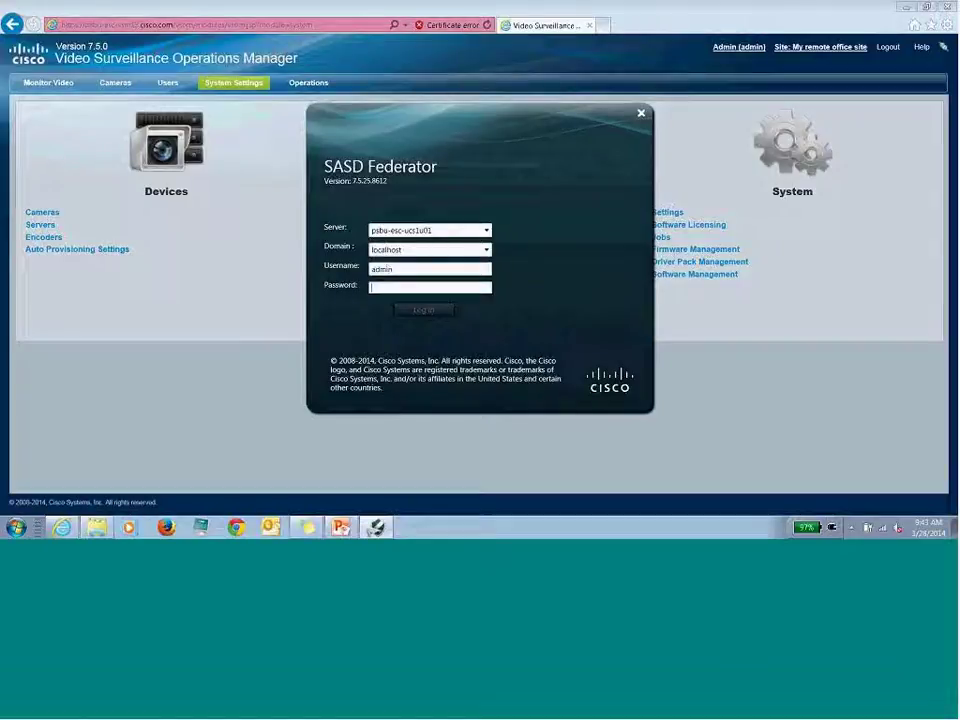
key(Tab)
text(admin)
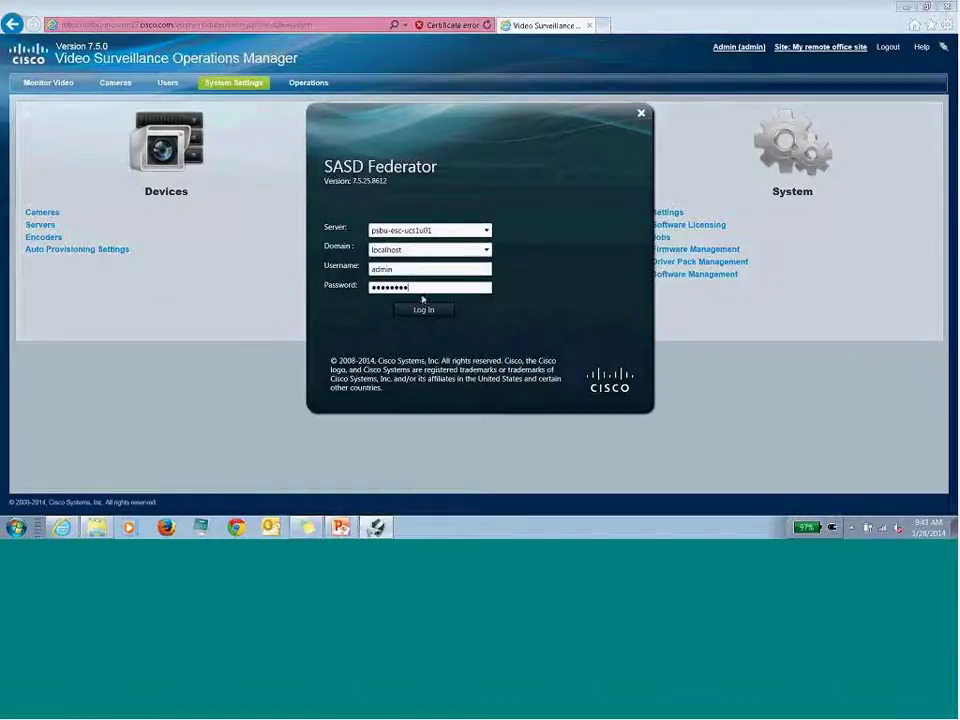
click(424, 310)
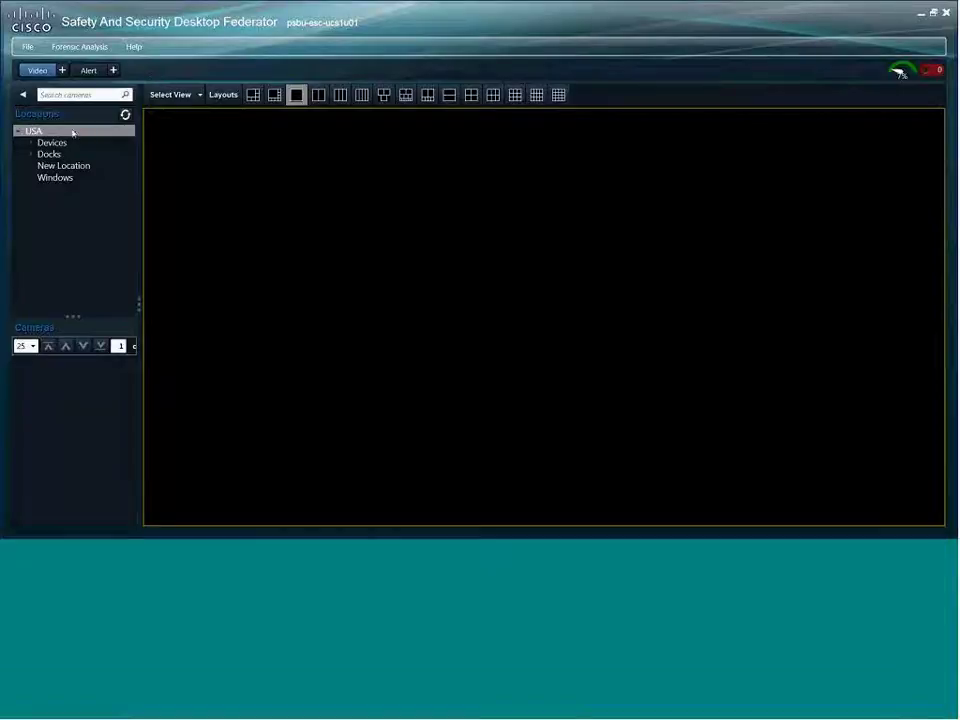
Switch to the three-pane layout and play camera 6000p-AgentVi in the top-left pane.
click(31, 144)
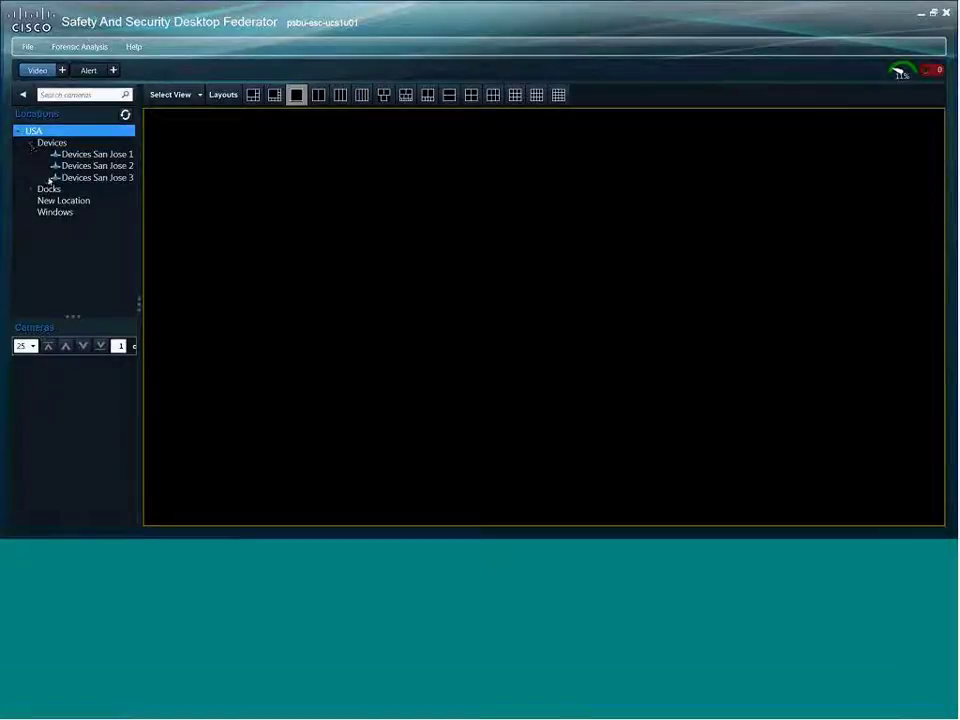
click(65, 162)
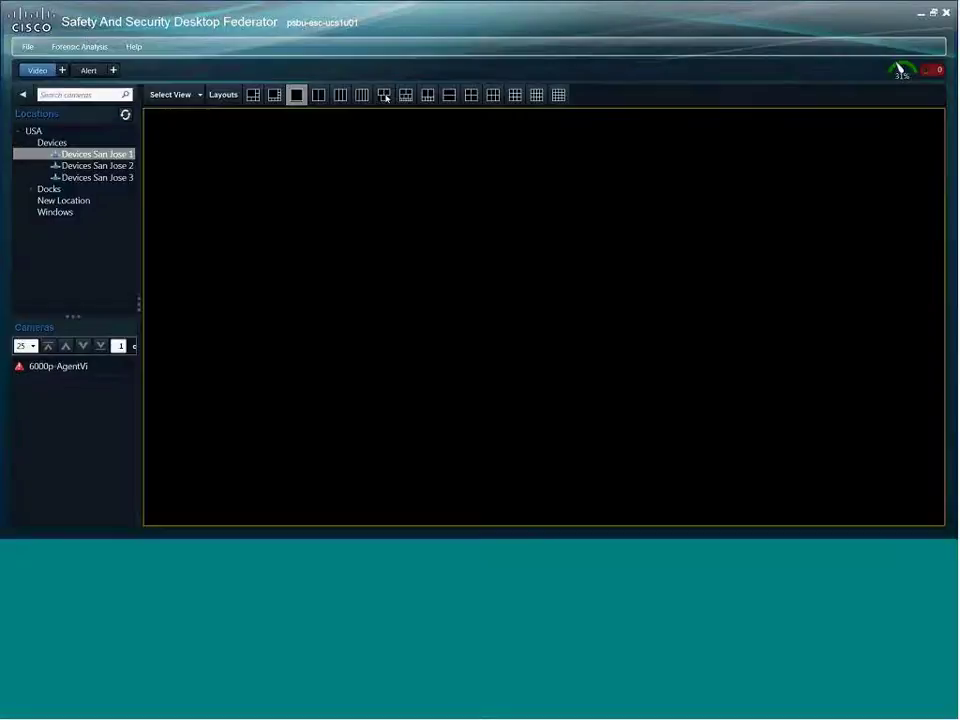
click(384, 95)
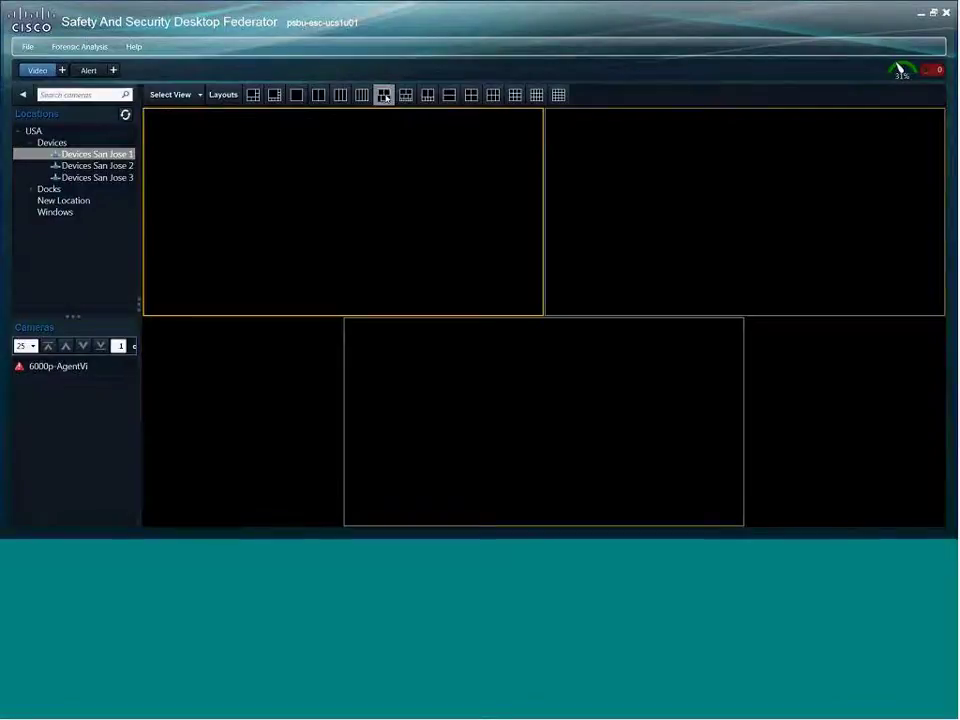
click(641, 227)
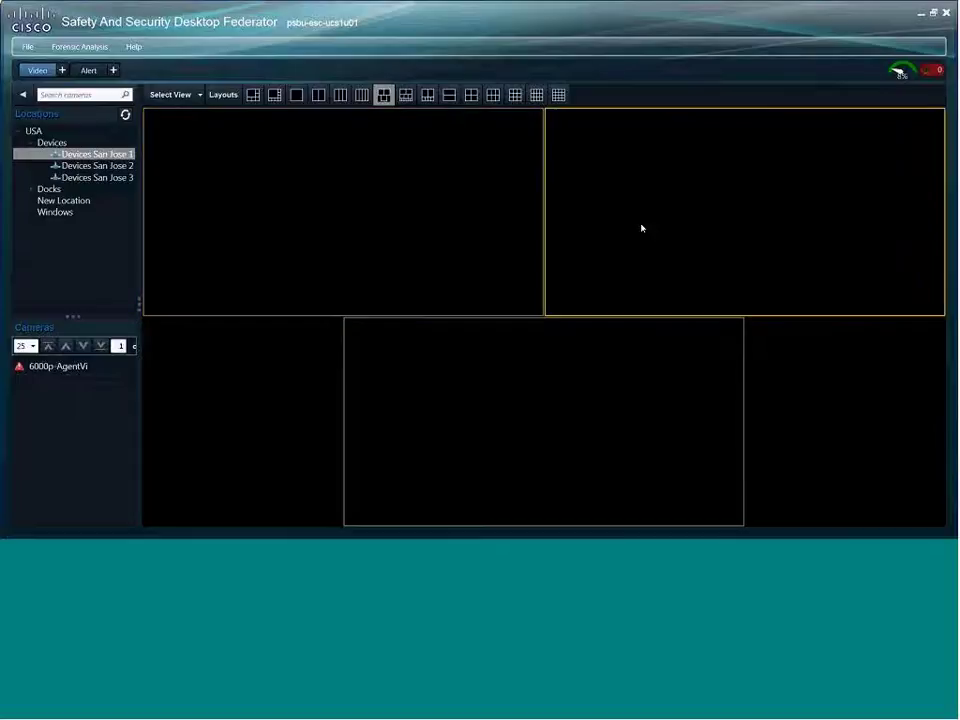
click(205, 289)
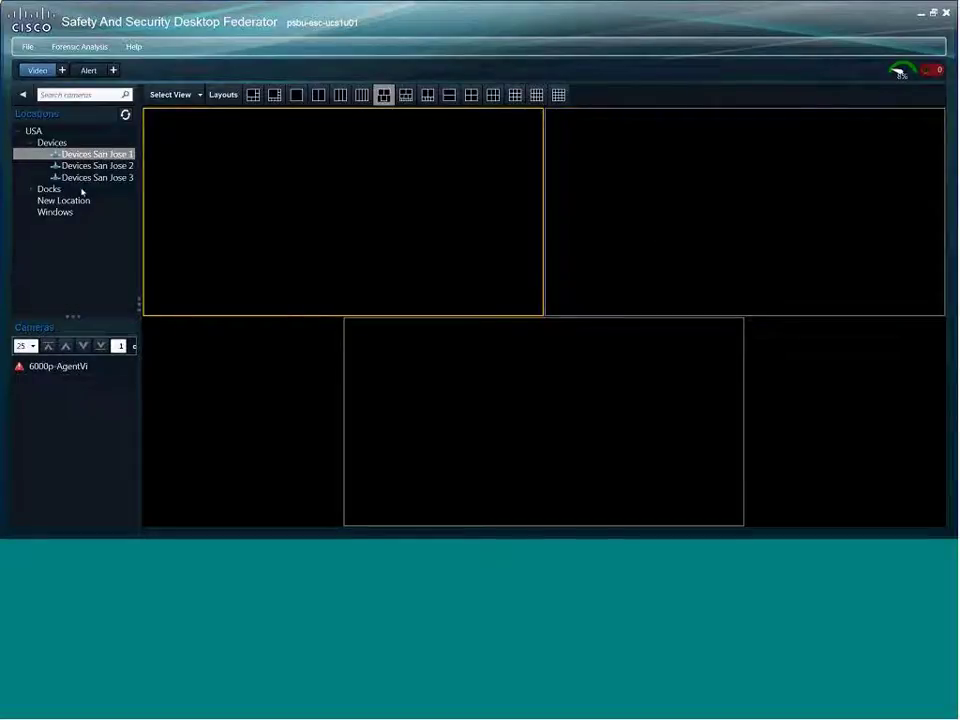
drag(52, 368, 248, 220)
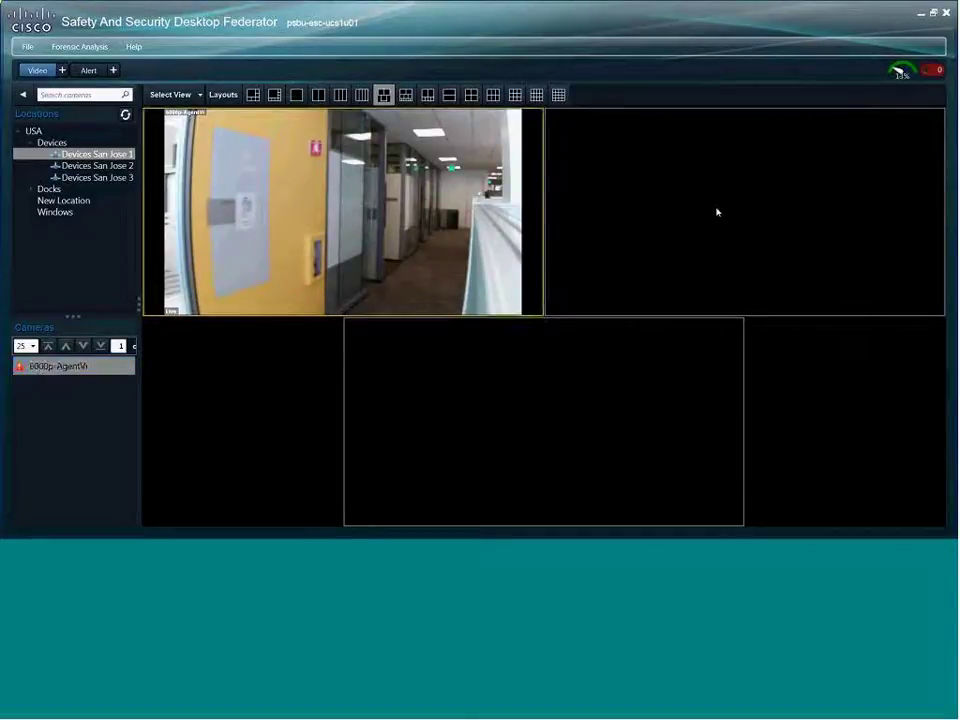
Play the Remote 5011 camera from Devices San Jose 2 live in the top-right pane.
click(754, 214)
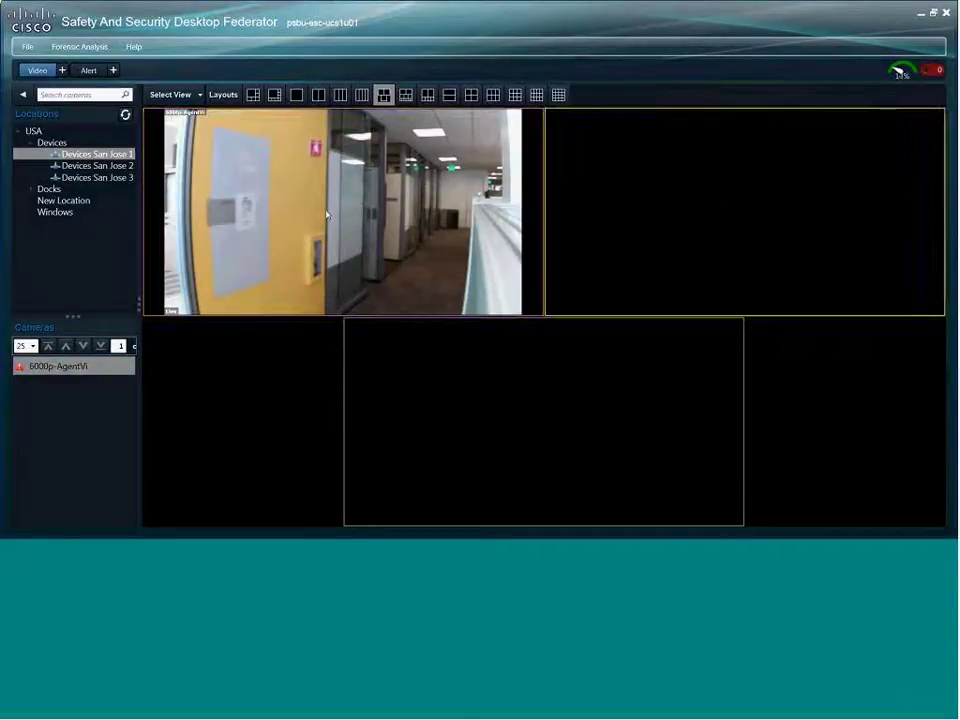
click(99, 167)
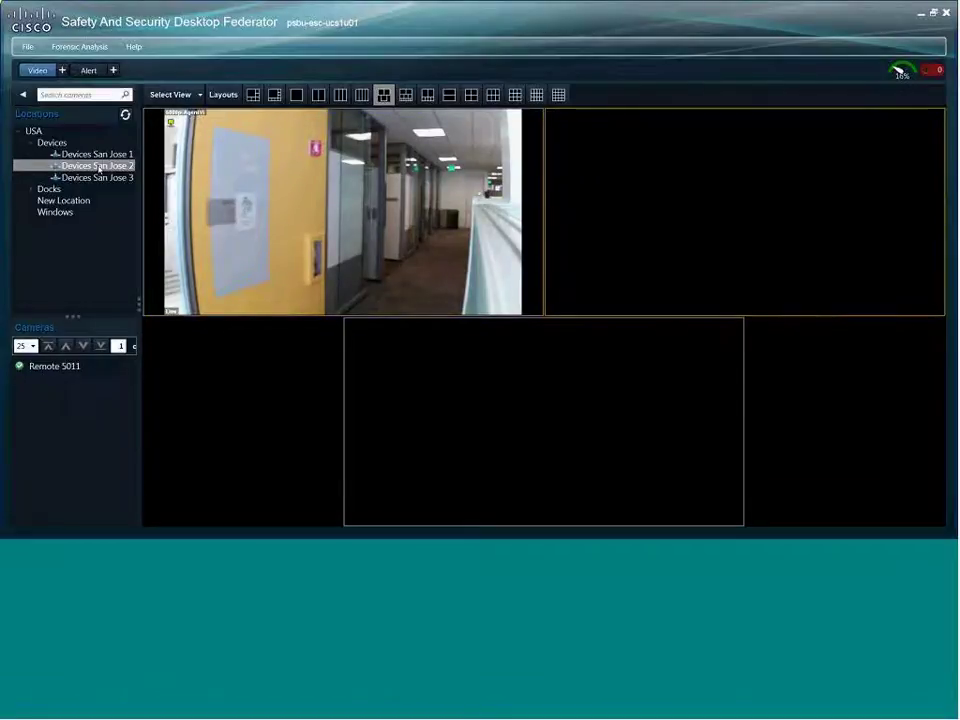
click(56, 369)
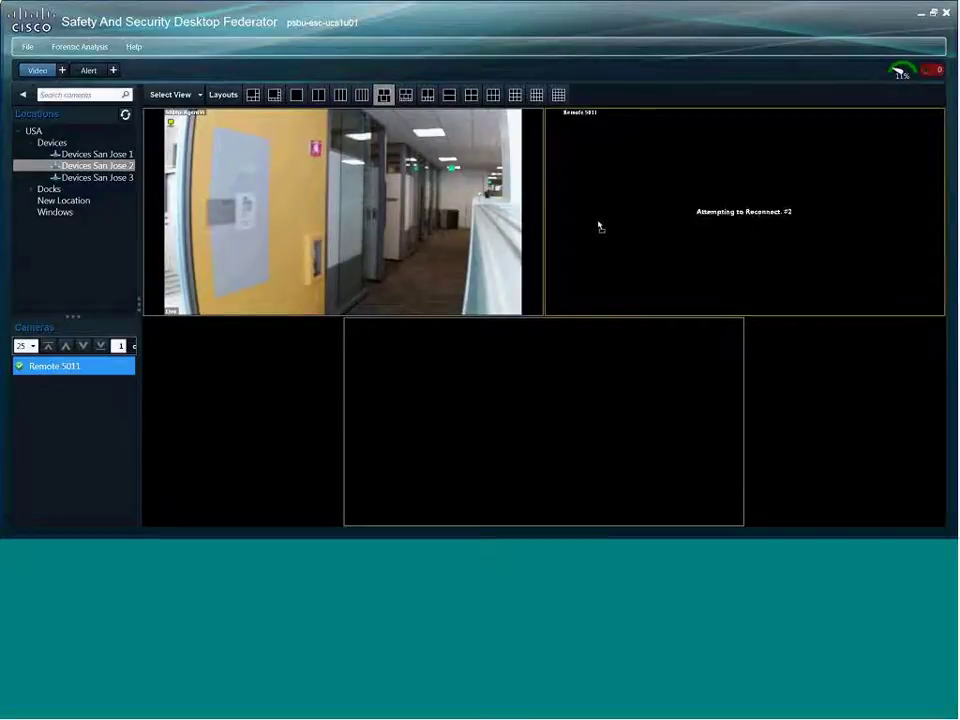
mouse_move(688, 229)
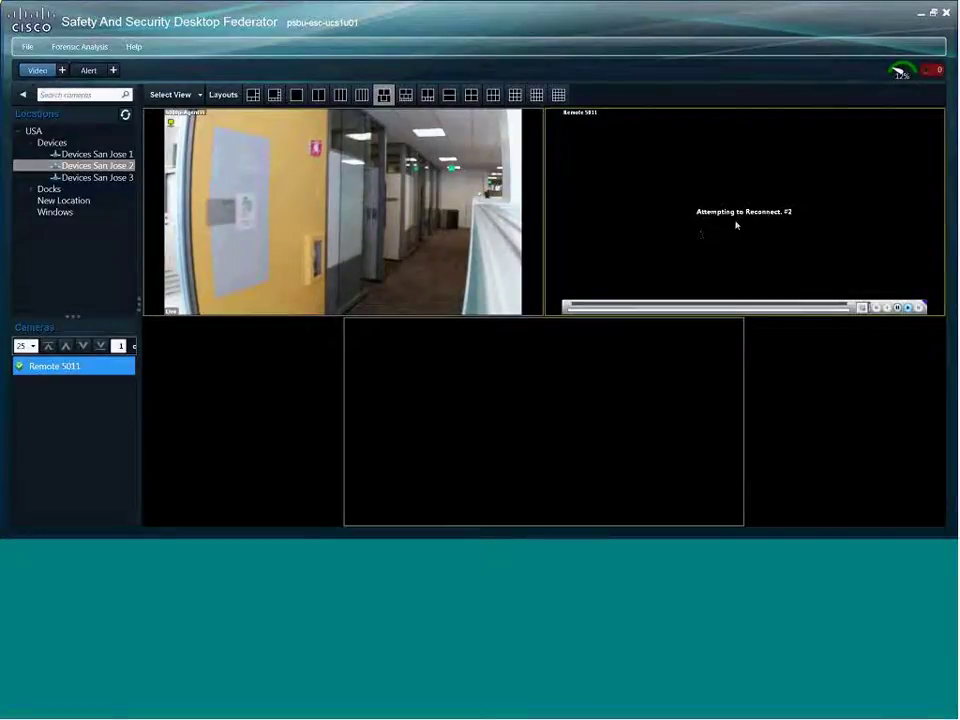
click(538, 394)
Play the cisco_2600 camera from Devices San Jose 3 in the bottom pane.
click(495, 383)
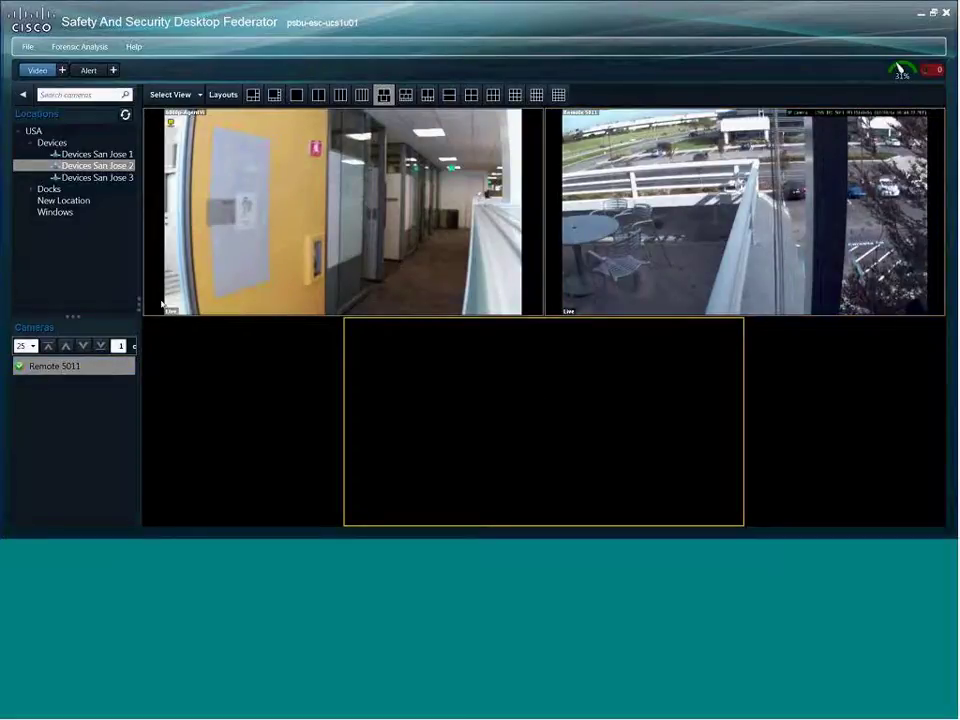
click(97, 178)
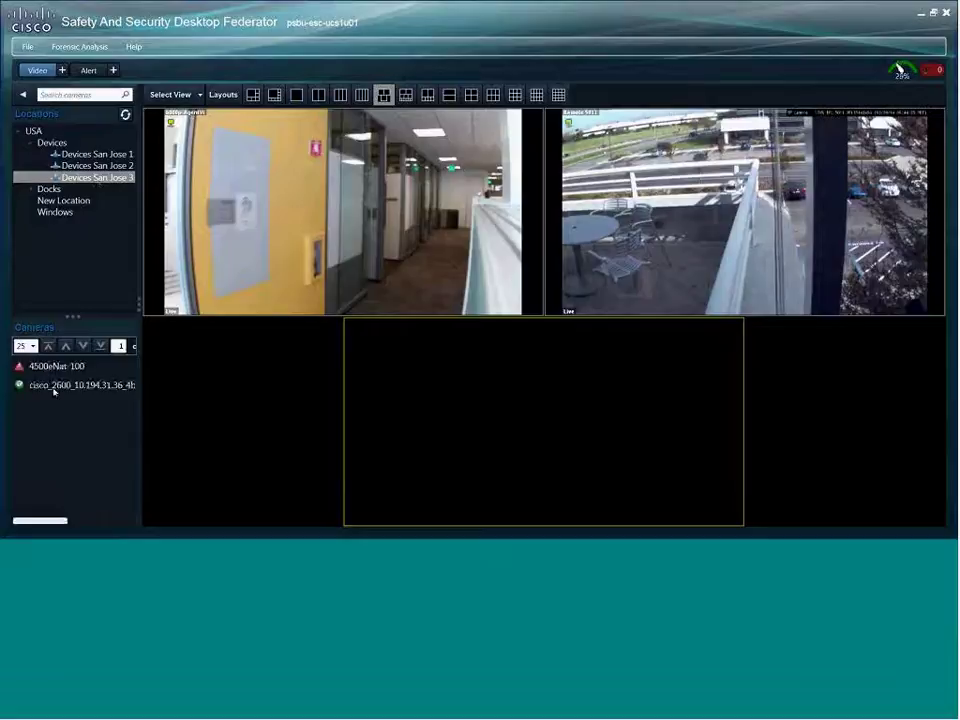
click(56, 387)
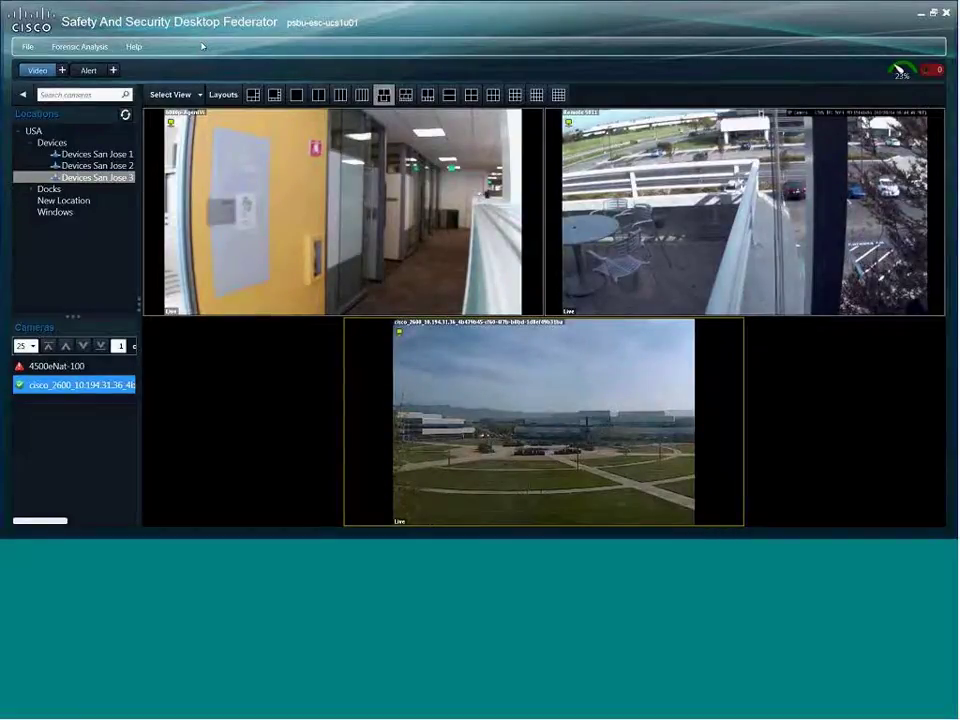
click(97, 154)
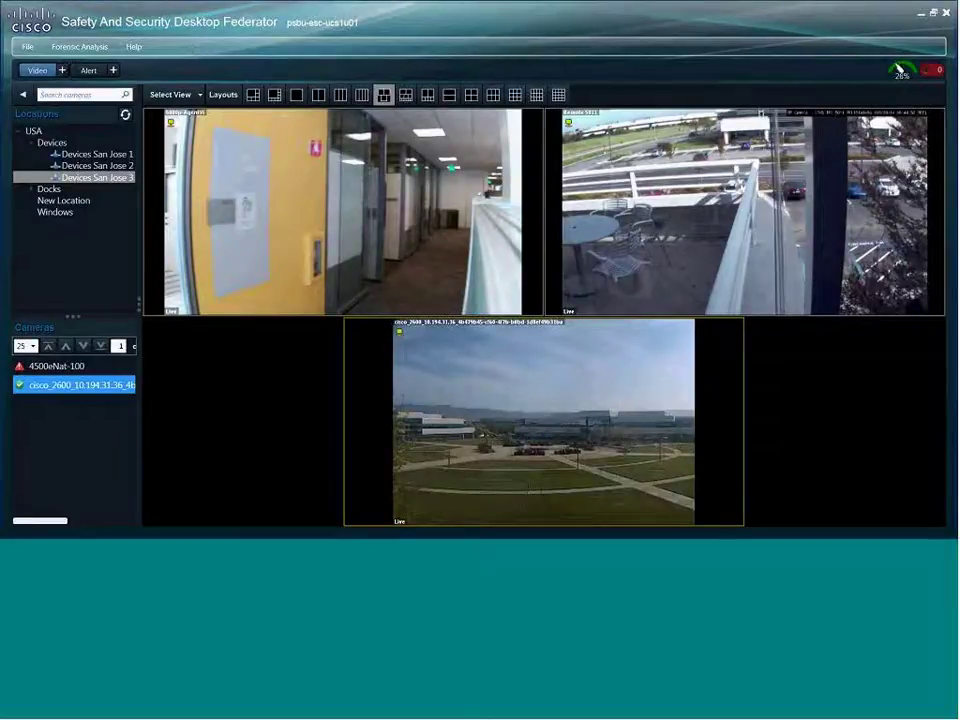
Log out of SASD Federator and close its leftover login window.
click(28, 47)
click(35, 62)
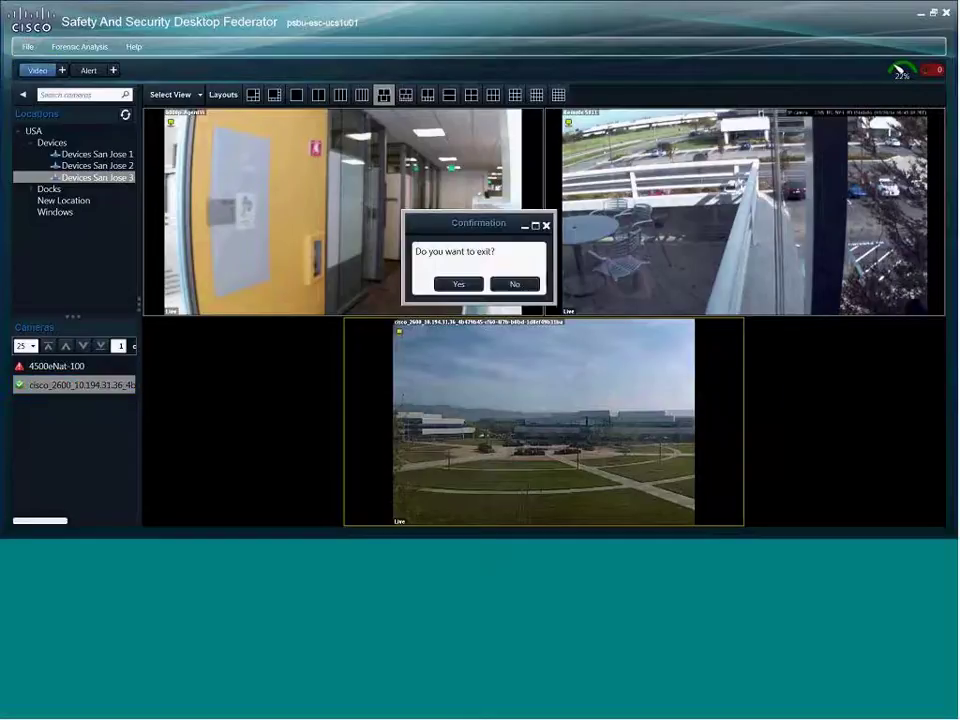
click(459, 285)
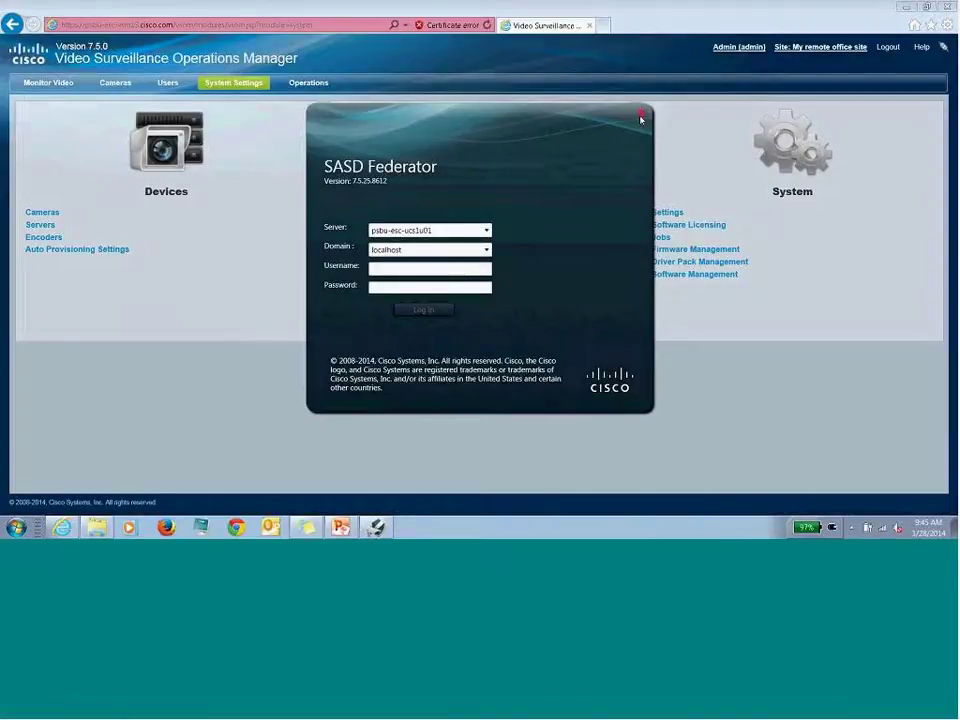
click(641, 113)
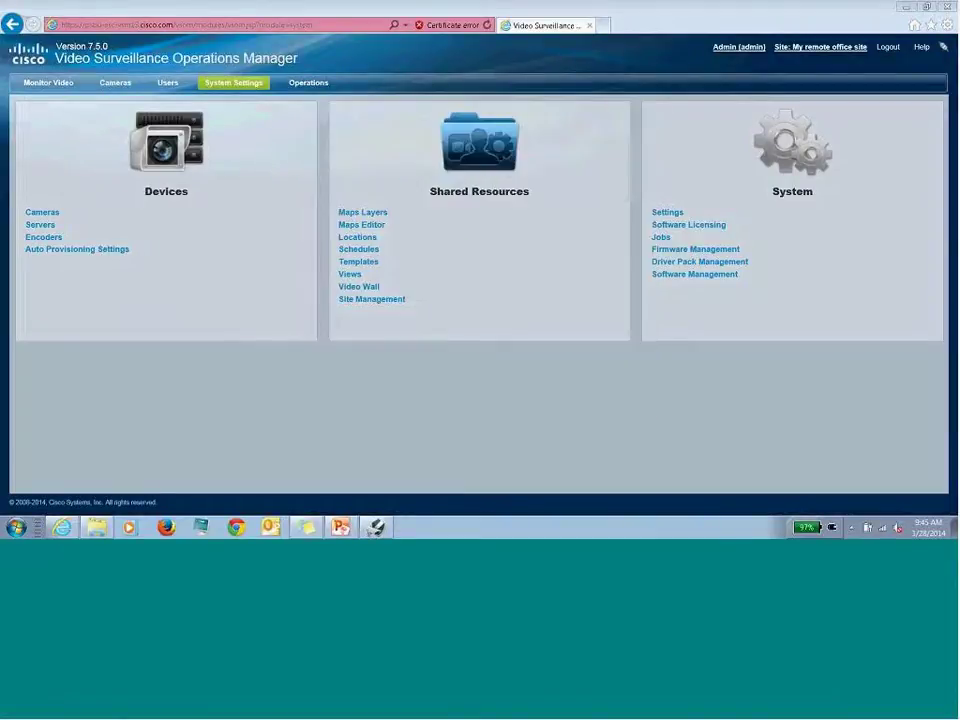
Launch SASD Video Player and log in to psbu-esc-vsm13 with the username and password.
key(super)
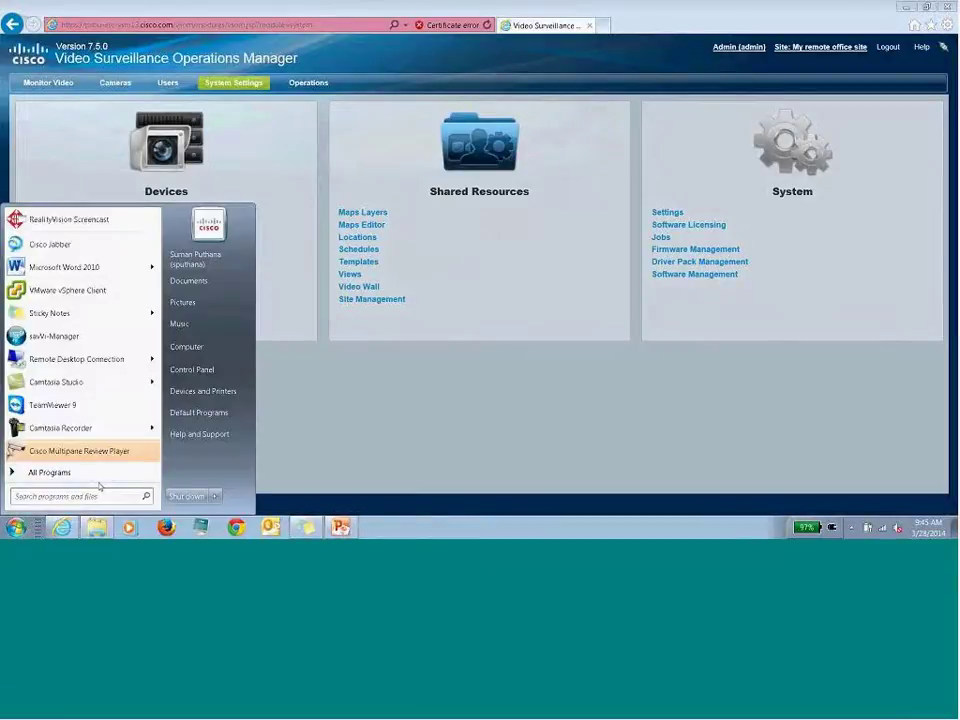
text(sasd video)
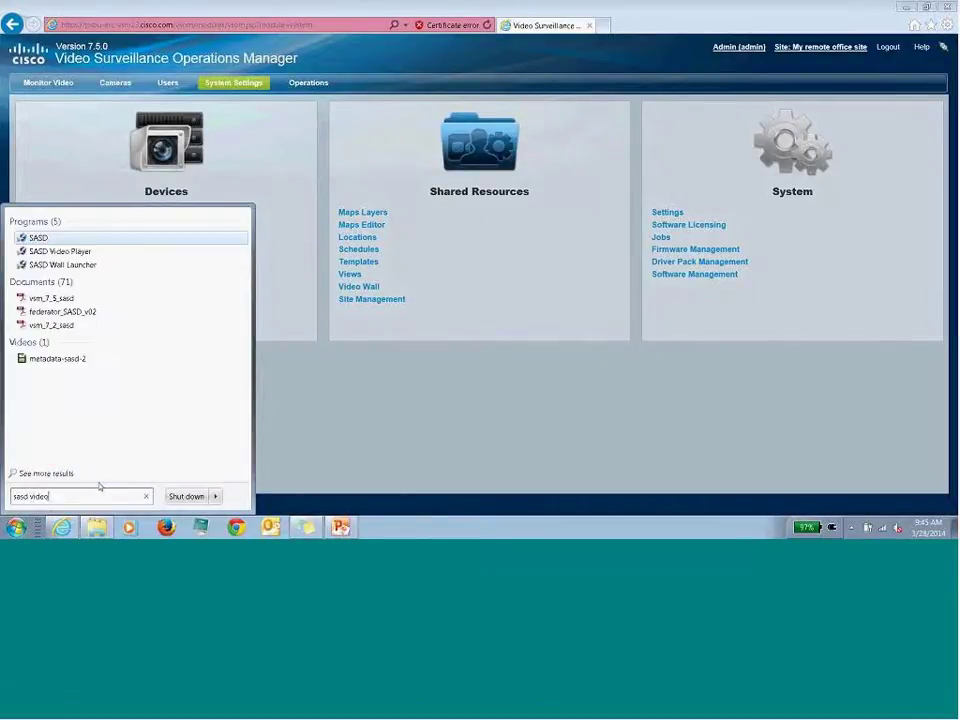
click(70, 238)
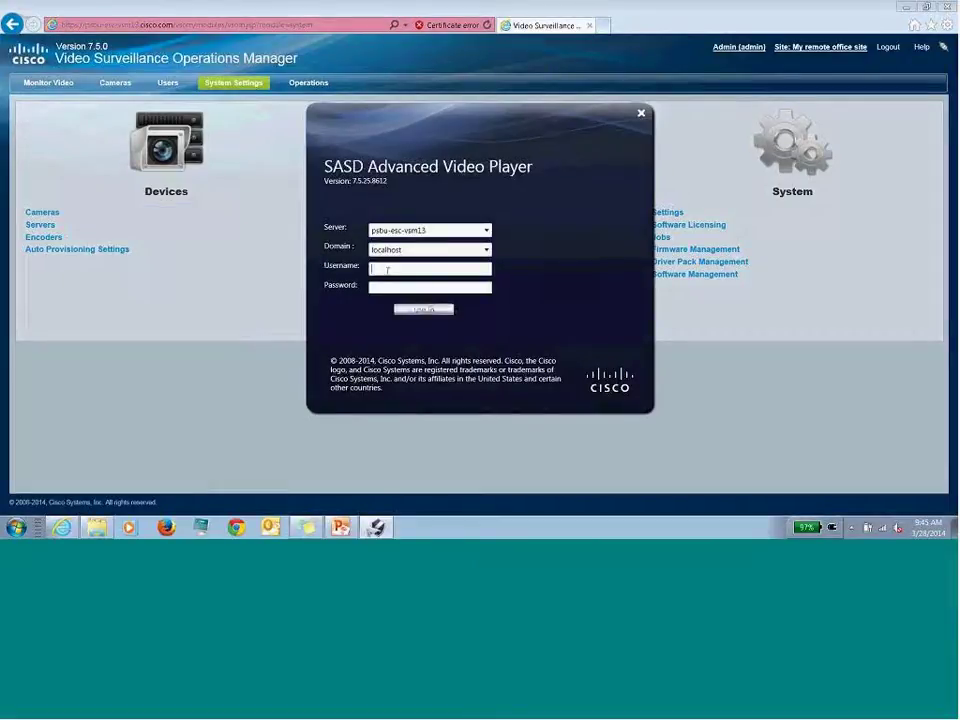
text(admin)
key(Tab)
text(*******)
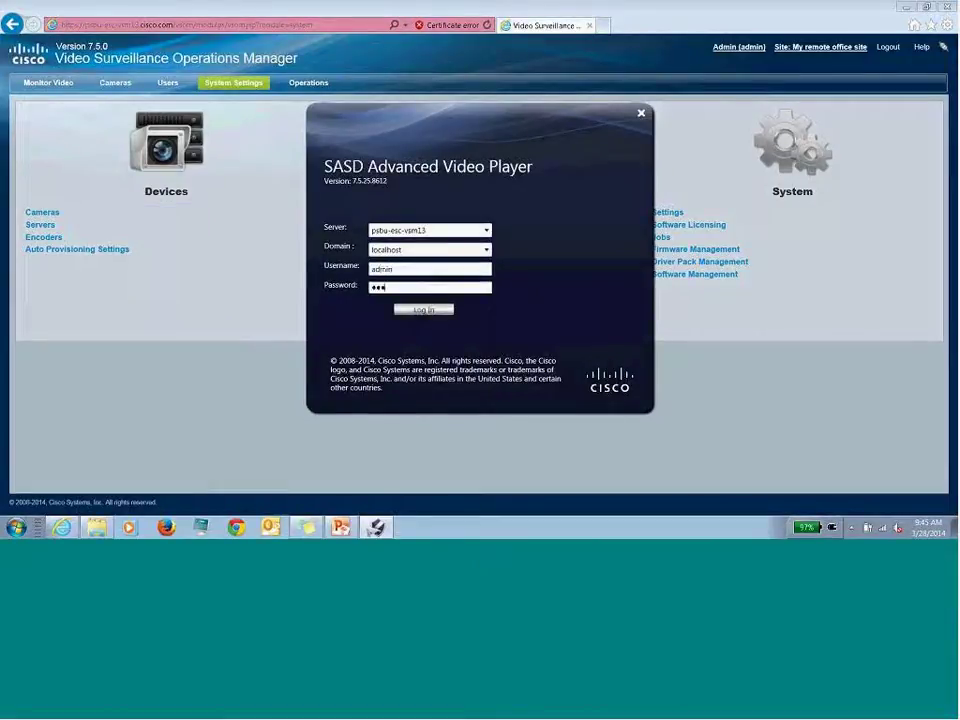
text(*)
key(Return)
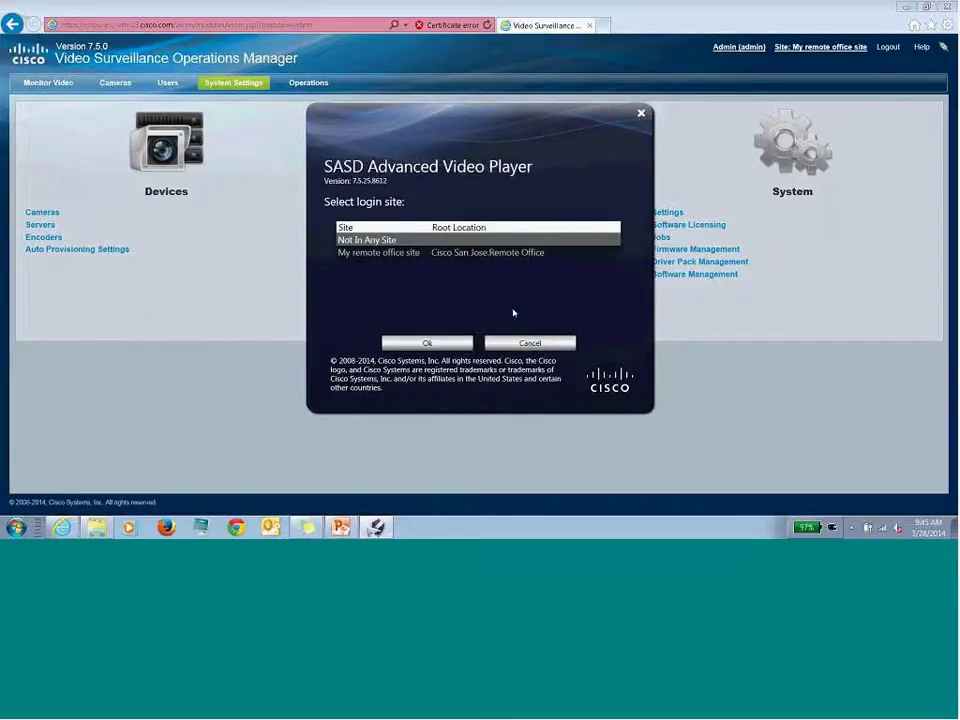
Confirm the My remote office login site, then exit the player and close its login window.
click(433, 344)
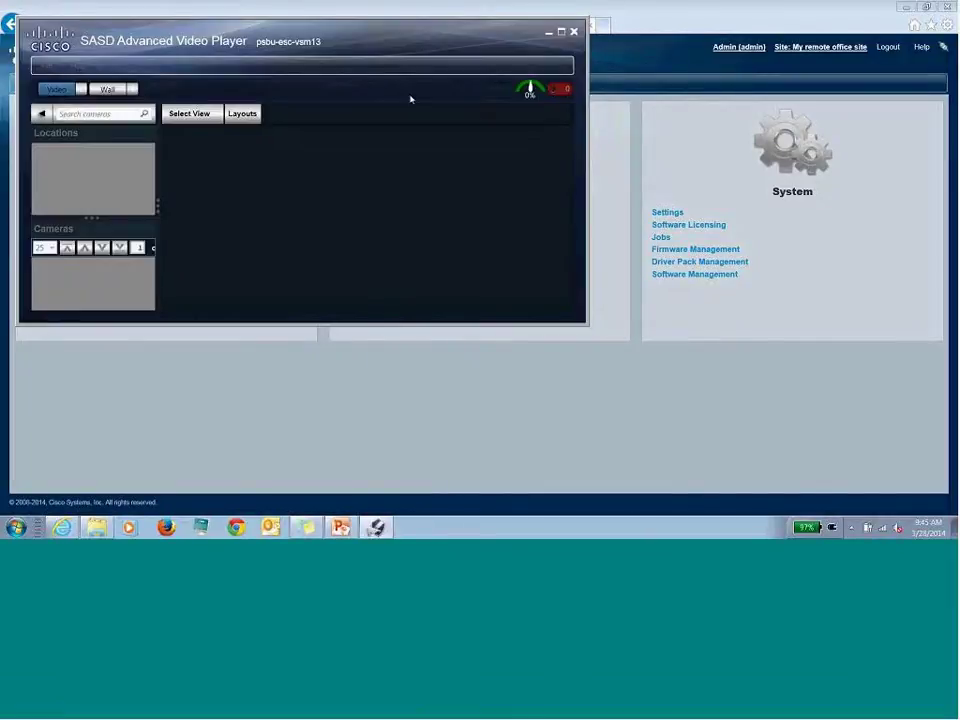
drag(320, 33, 394, 68)
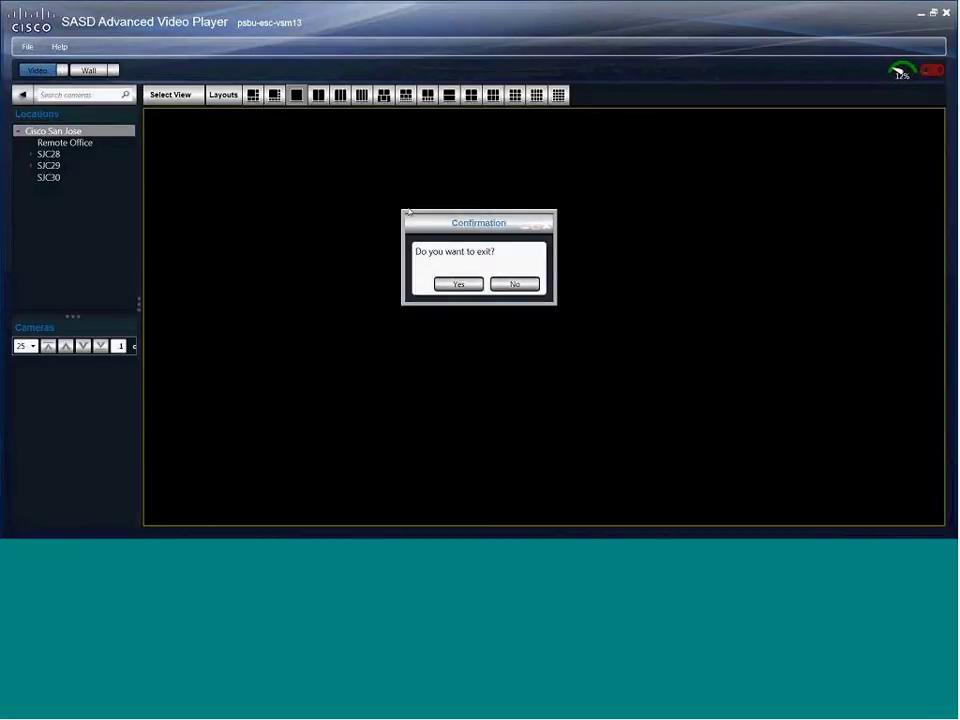
click(459, 285)
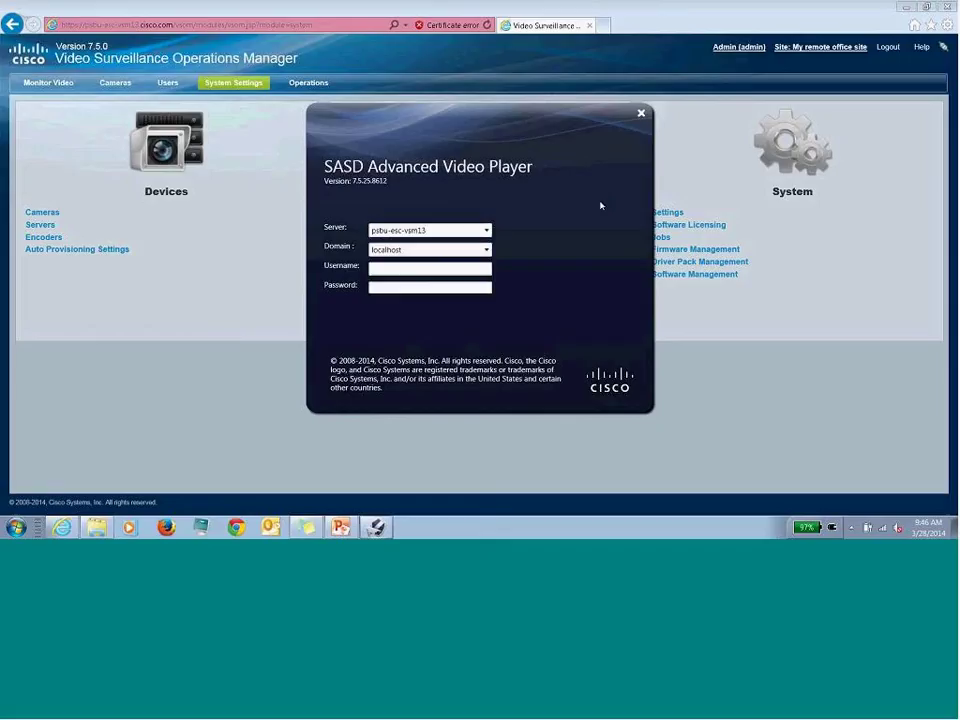
click(641, 114)
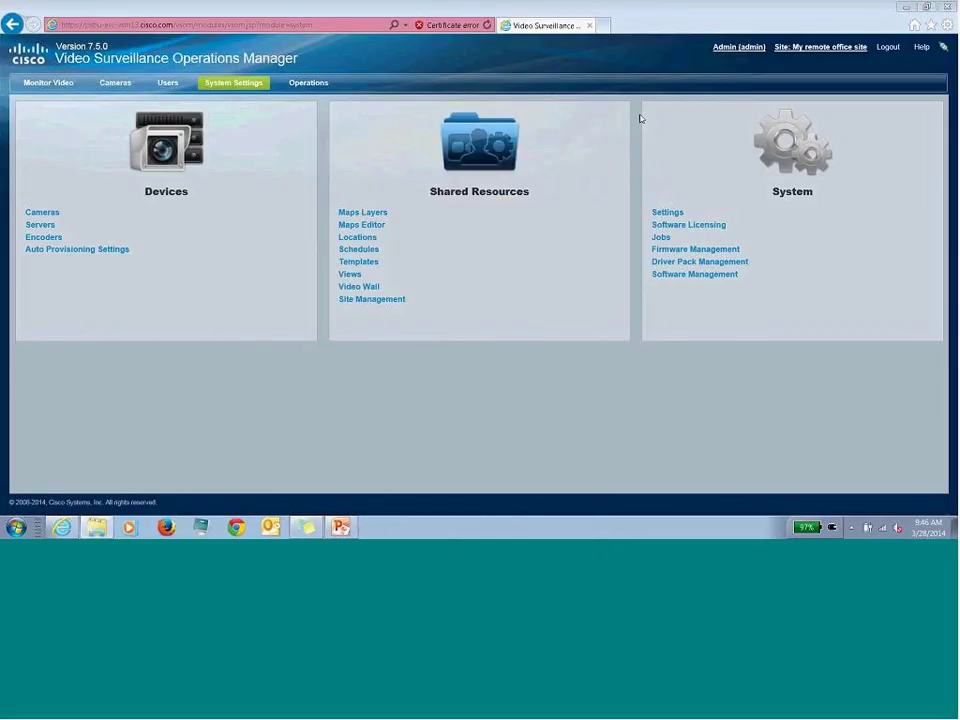